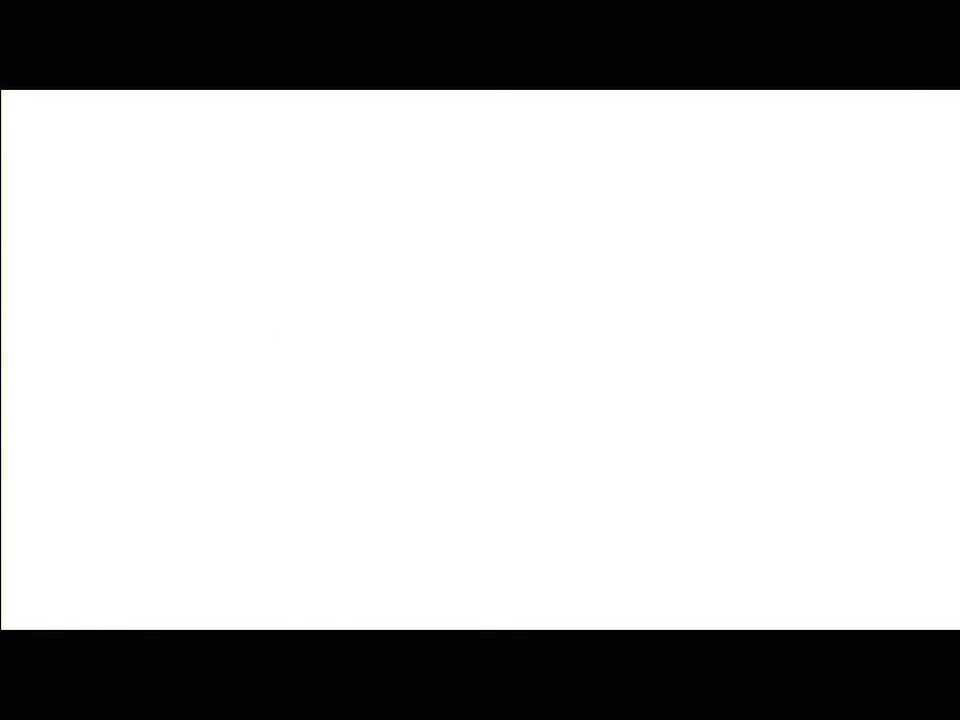
left_click(557, 373)
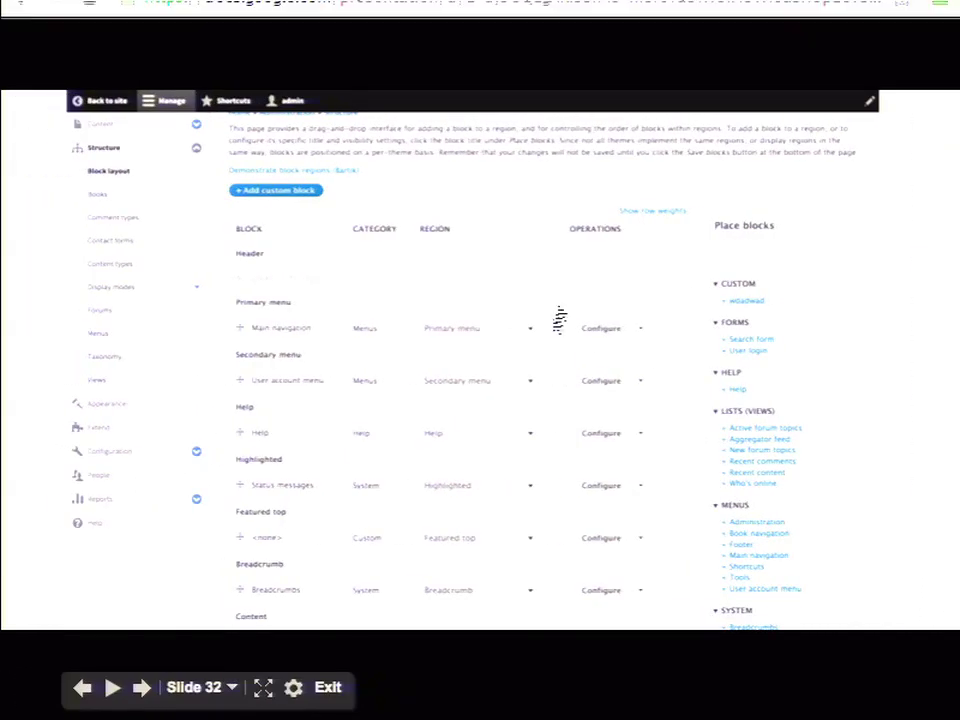
key("Left")
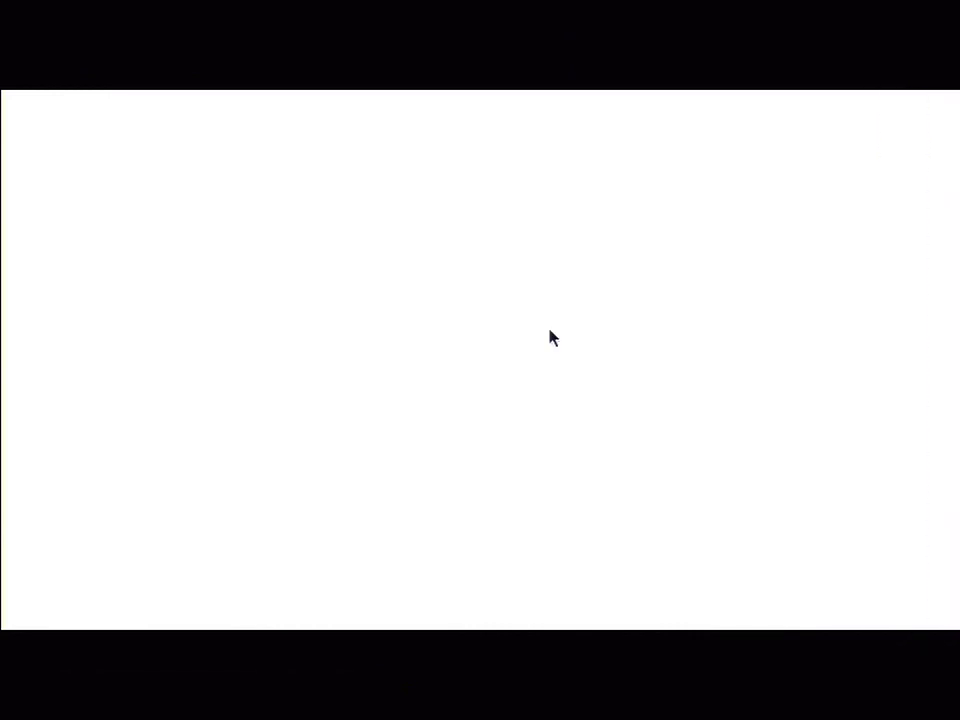
key("Right")
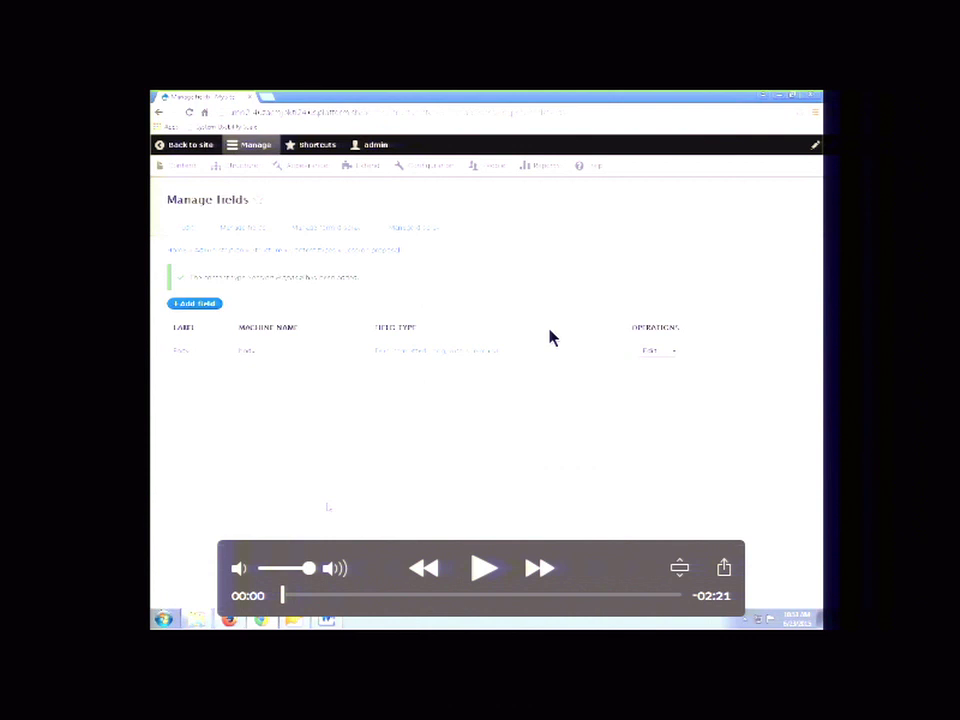
key("Right")
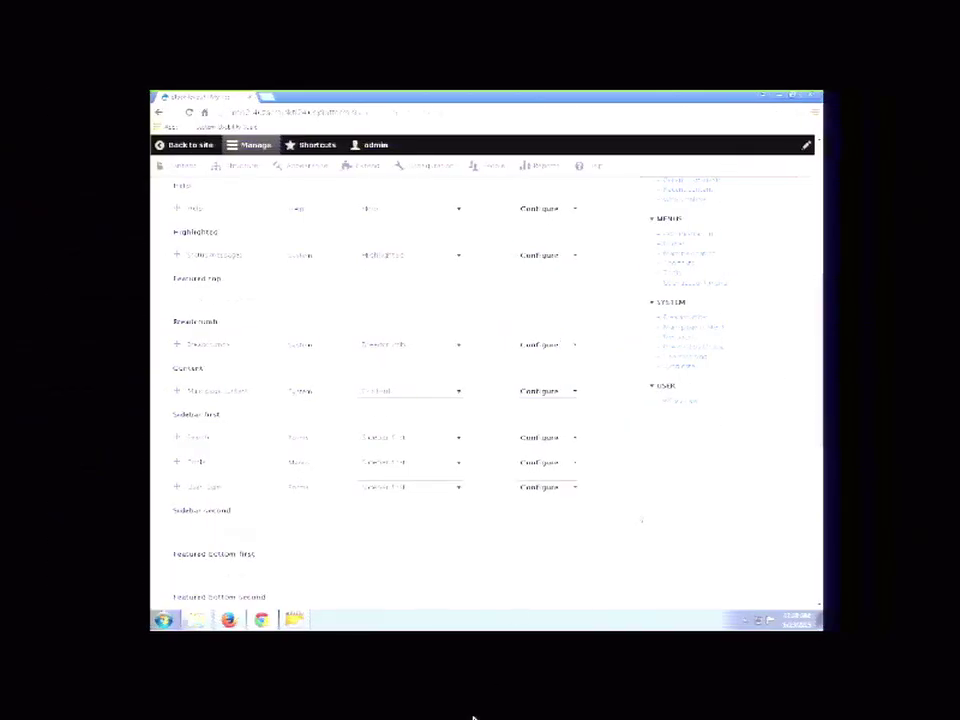
key("Right")
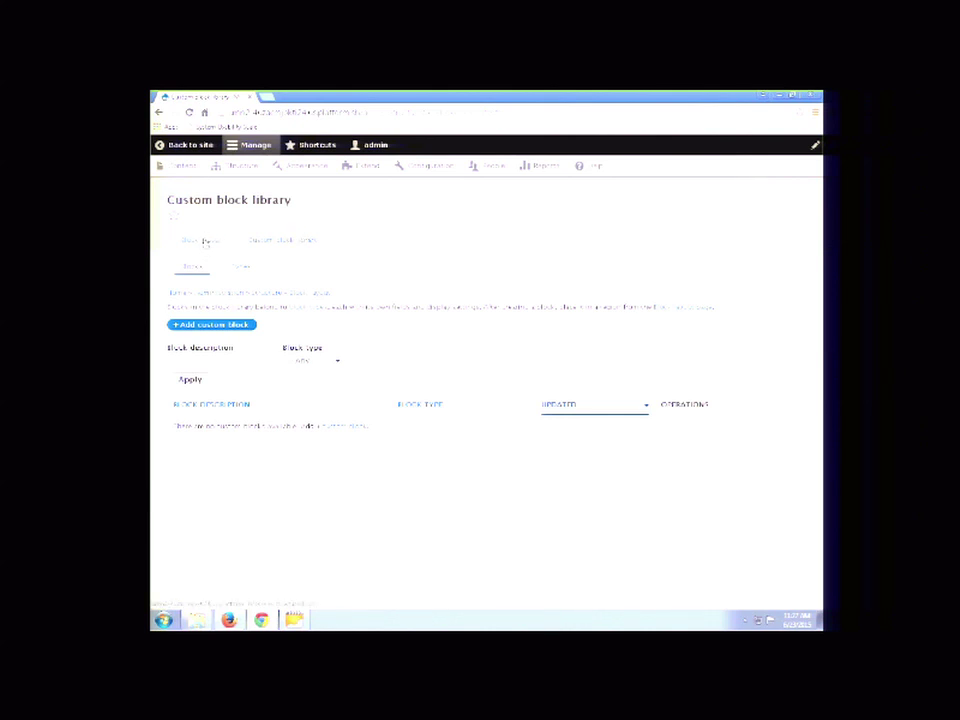
Open the Block layout page from the custom block library and look through its regions and placed blocks.
left_click(205, 242)
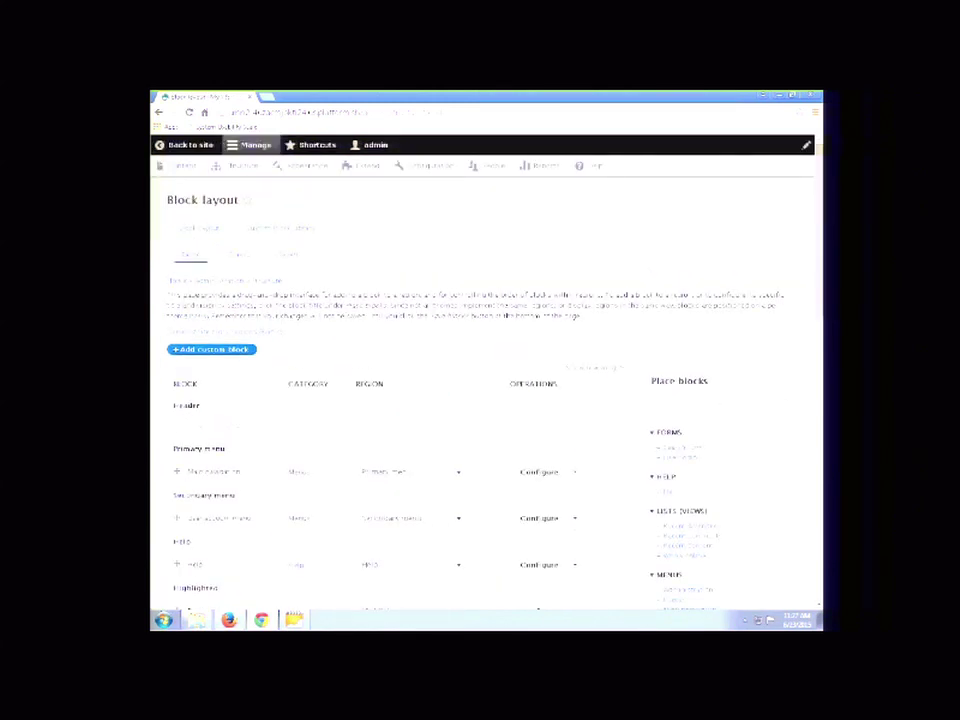
scroll(435, 313, "down", 1)
scroll(435, 313, "down", 1)
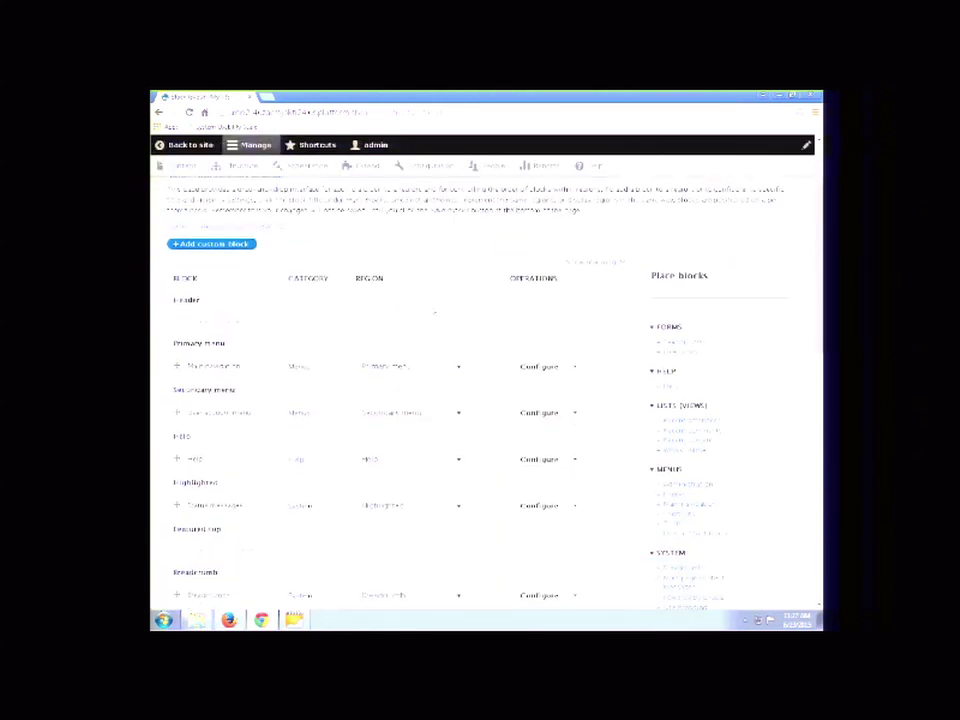
scroll(435, 313, "down", 3)
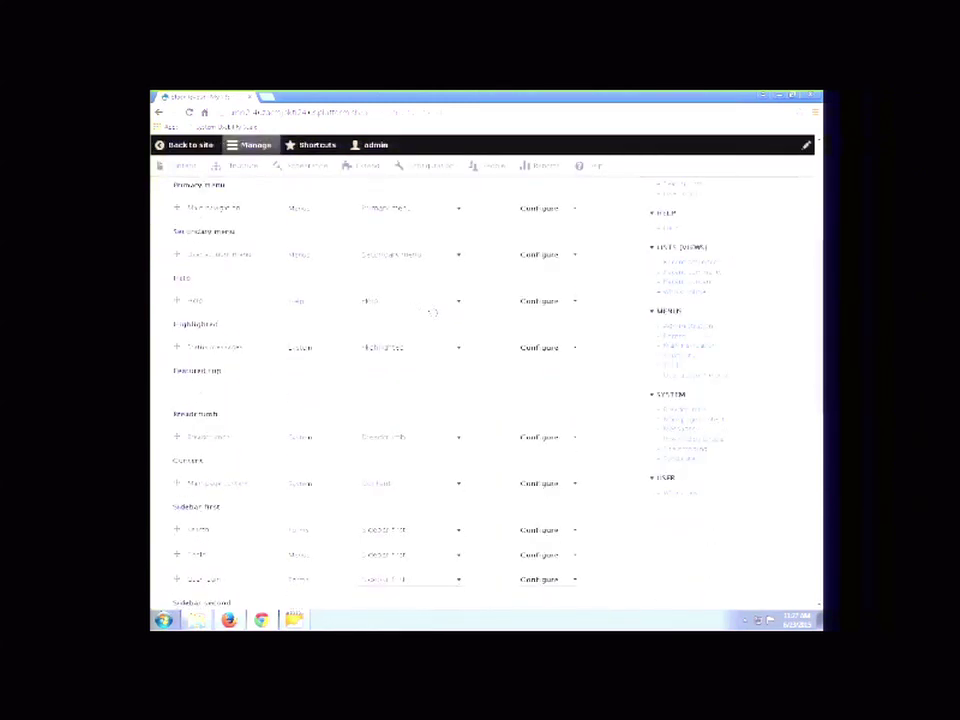
scroll(432, 313, "down", 4)
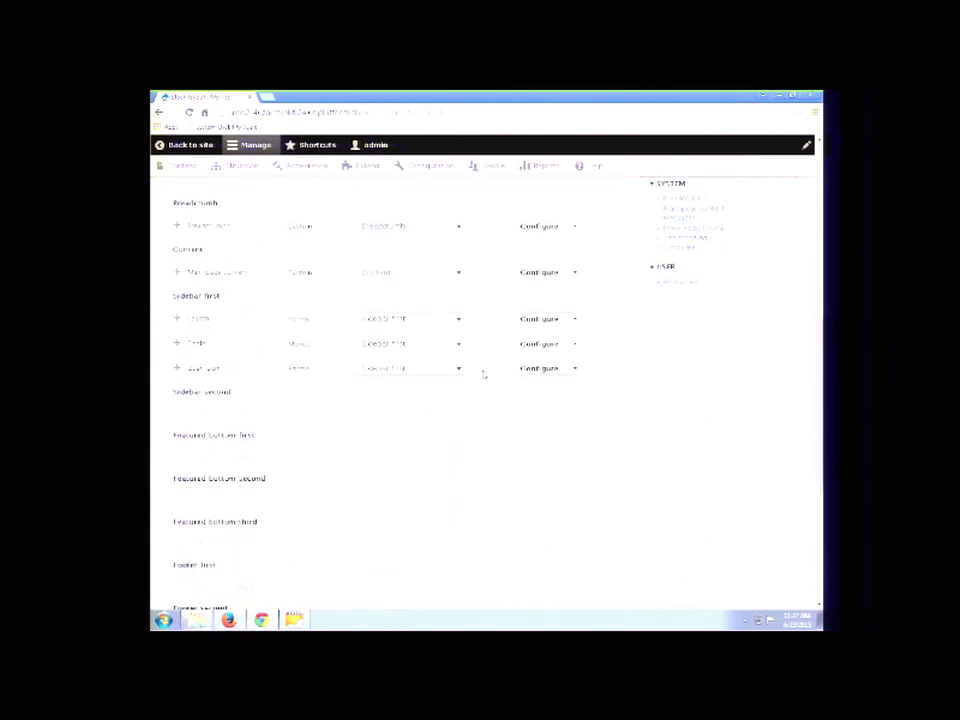
scroll(483, 374, "down", 5)
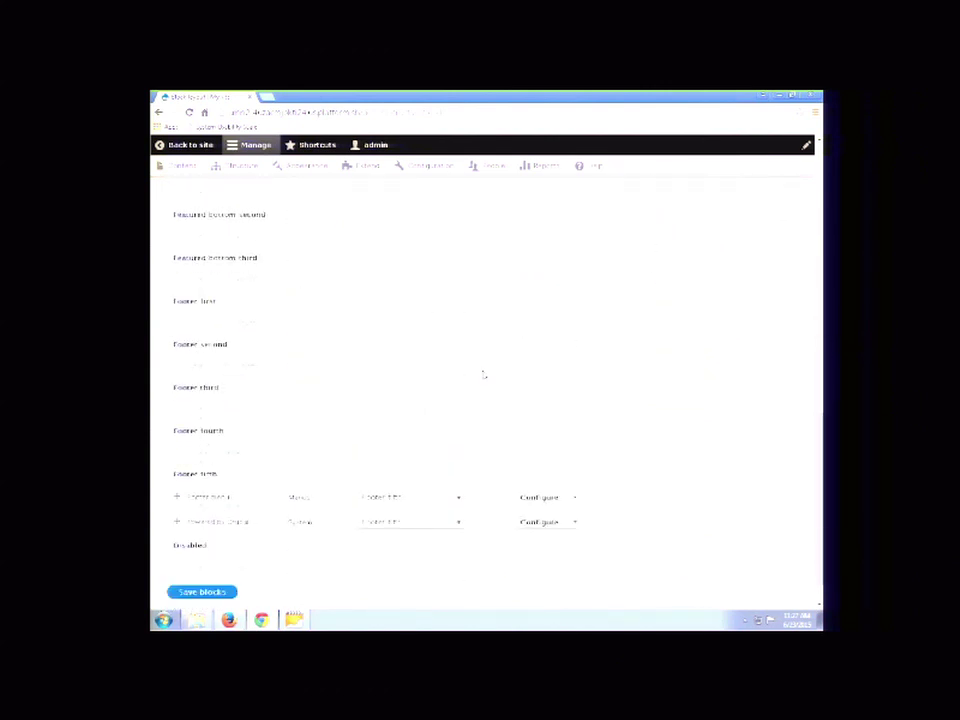
scroll(483, 374, "up", 15)
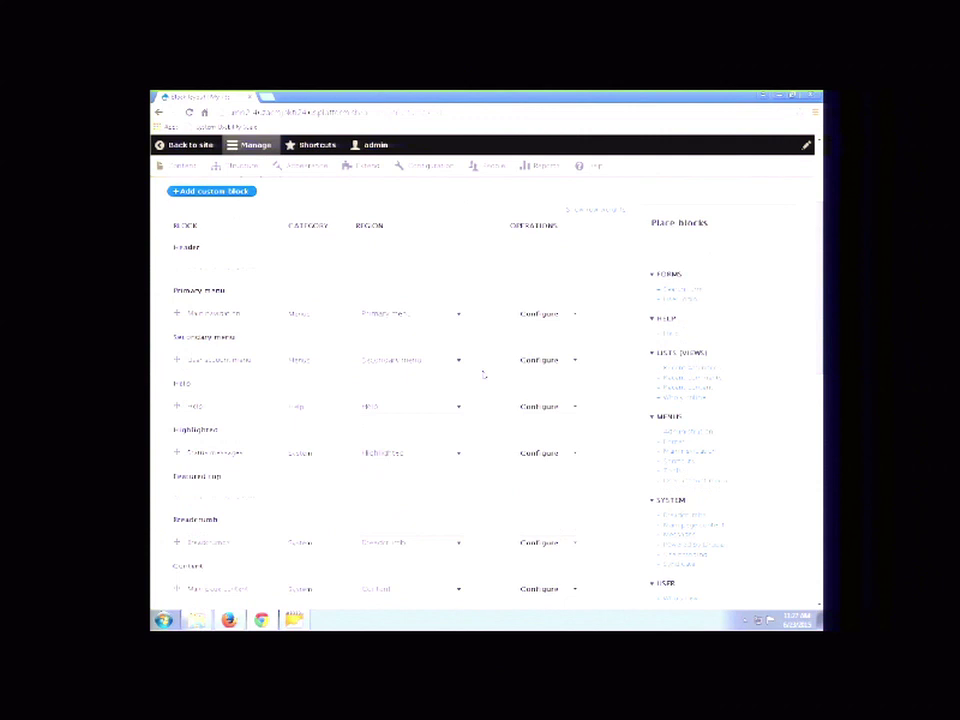
scroll(483, 374, "up", 3)
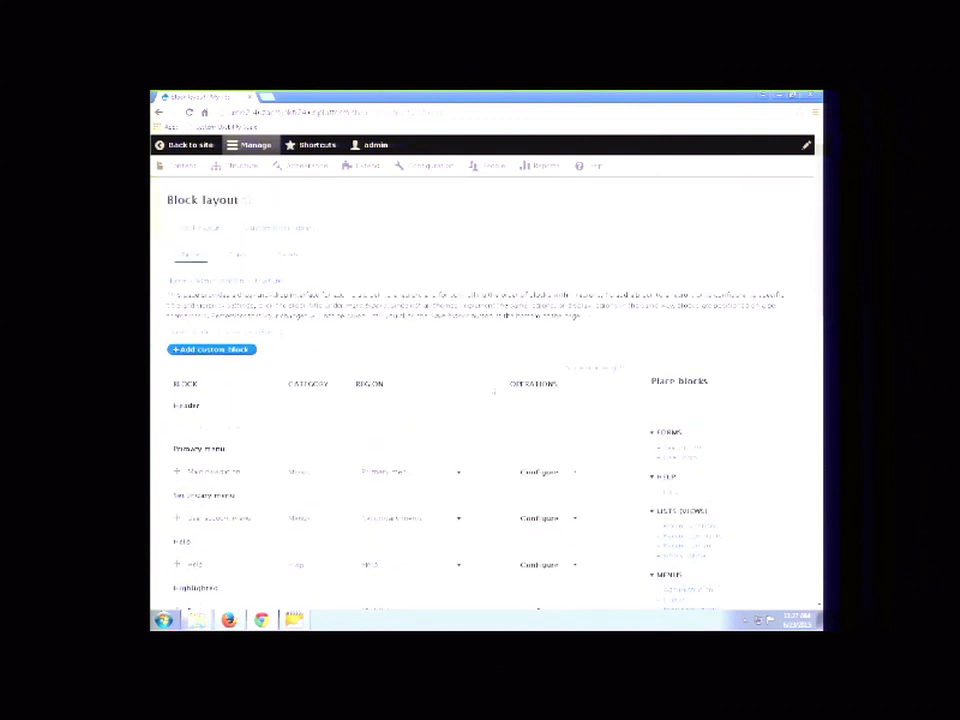
scroll(489, 372, "down", 5)
scroll(489, 520, "up", 5)
Go back to the Views list and check the operations for Recent Attendees and the enabled and disabled views.
key("alt+Left")
left_click(694, 305)
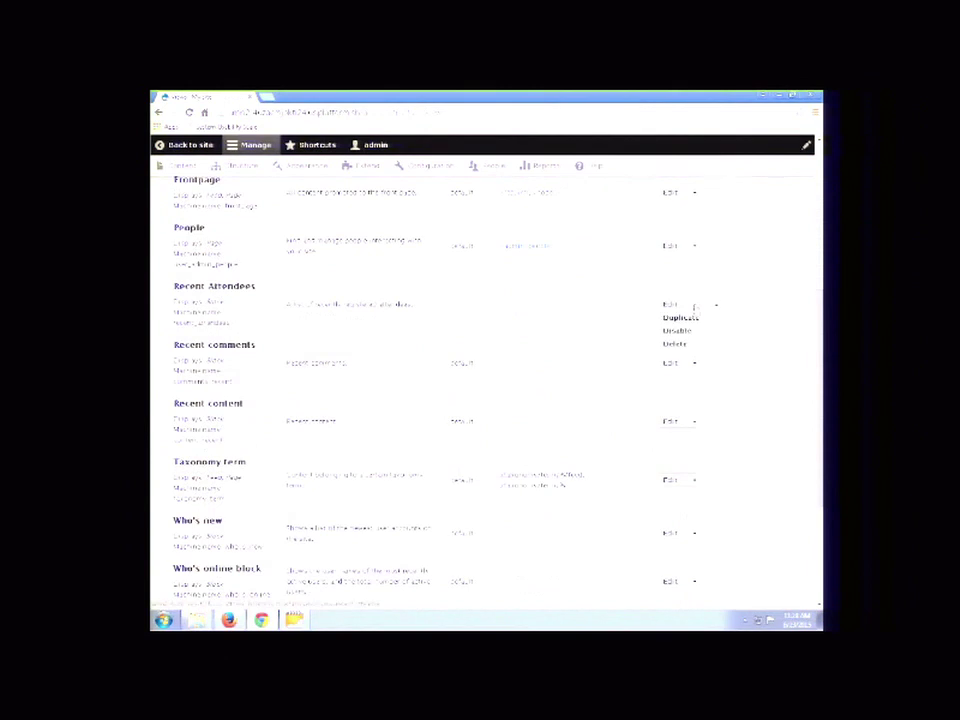
scroll(560, 400, "down", 3)
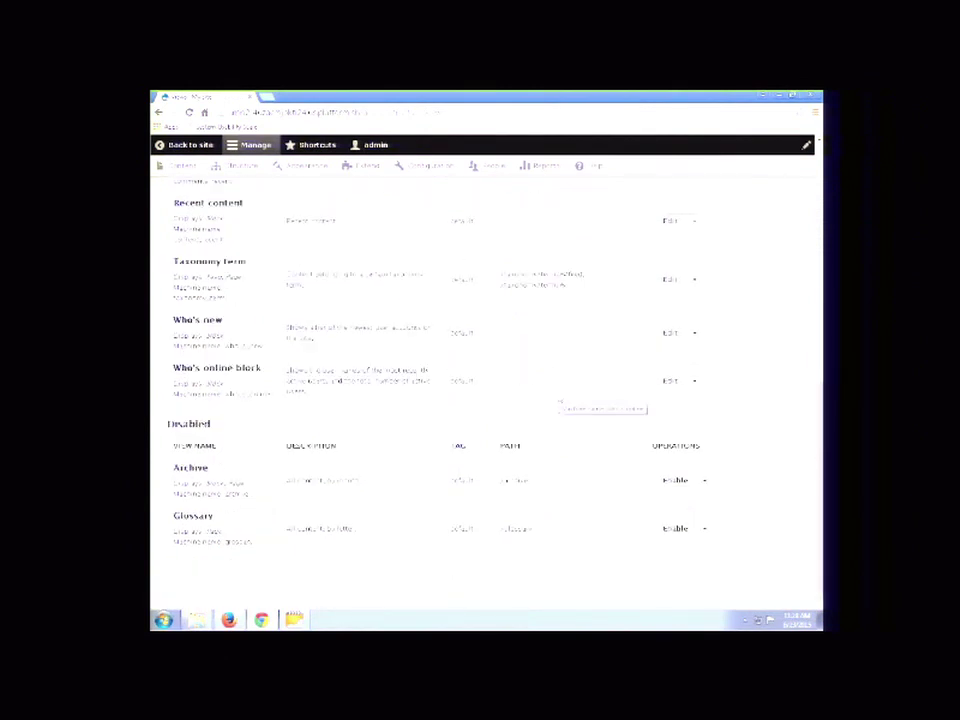
scroll(560, 402, "up", 5)
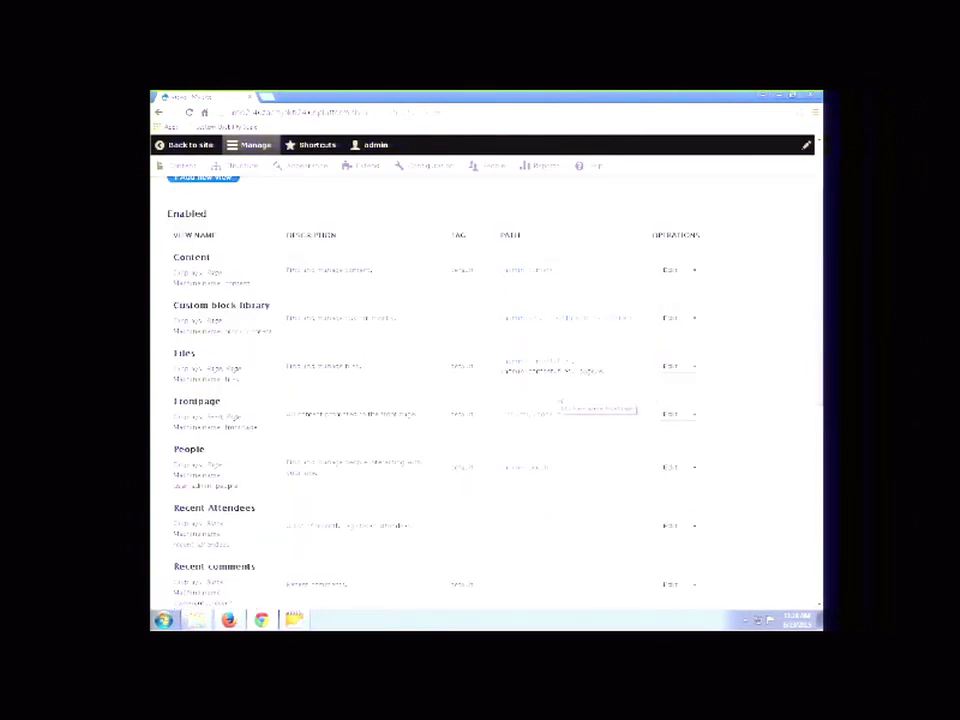
scroll(560, 401, "up", 2)
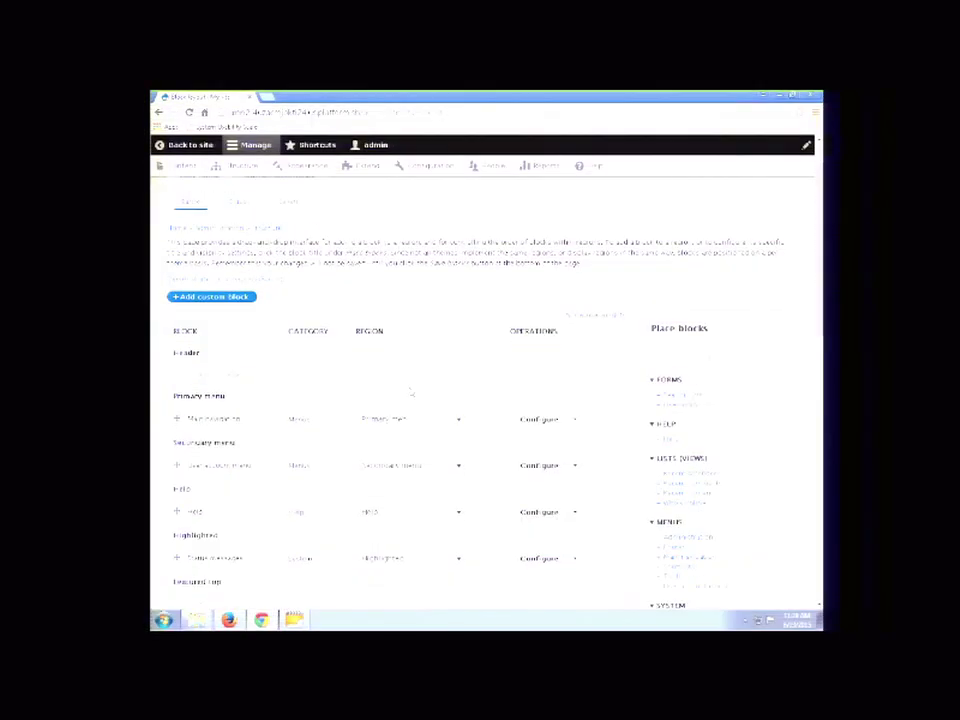
Look through the Block layout regions and the Place blocks lists for a place to add the Recent Attendees block.
scroll(411, 393, "down", 15)
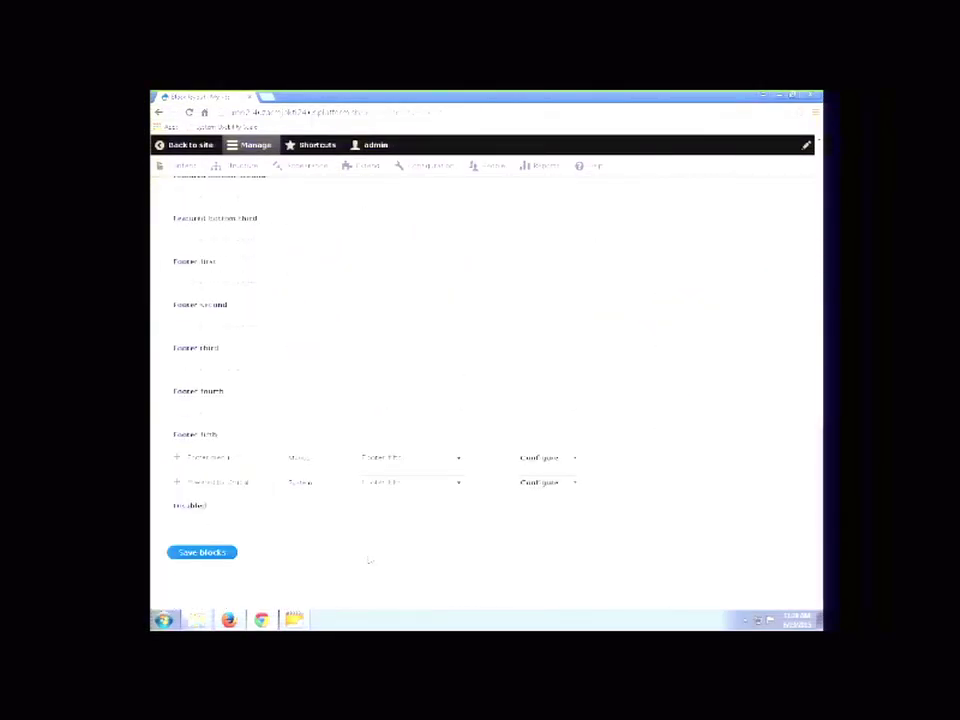
scroll(369, 555, "up", 5)
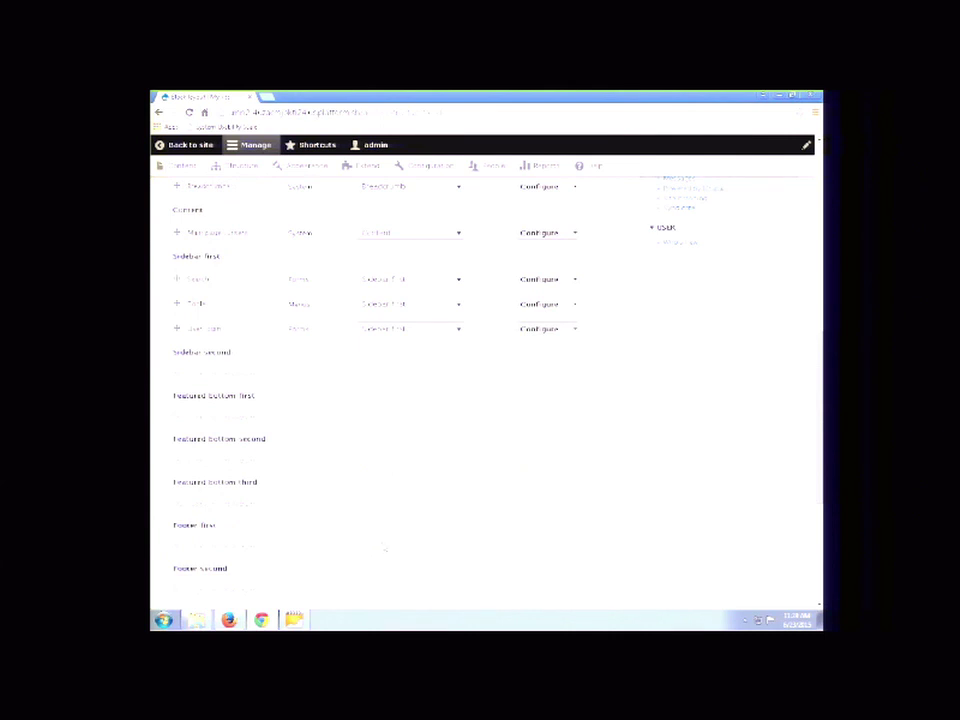
scroll(385, 547, "down", 5)
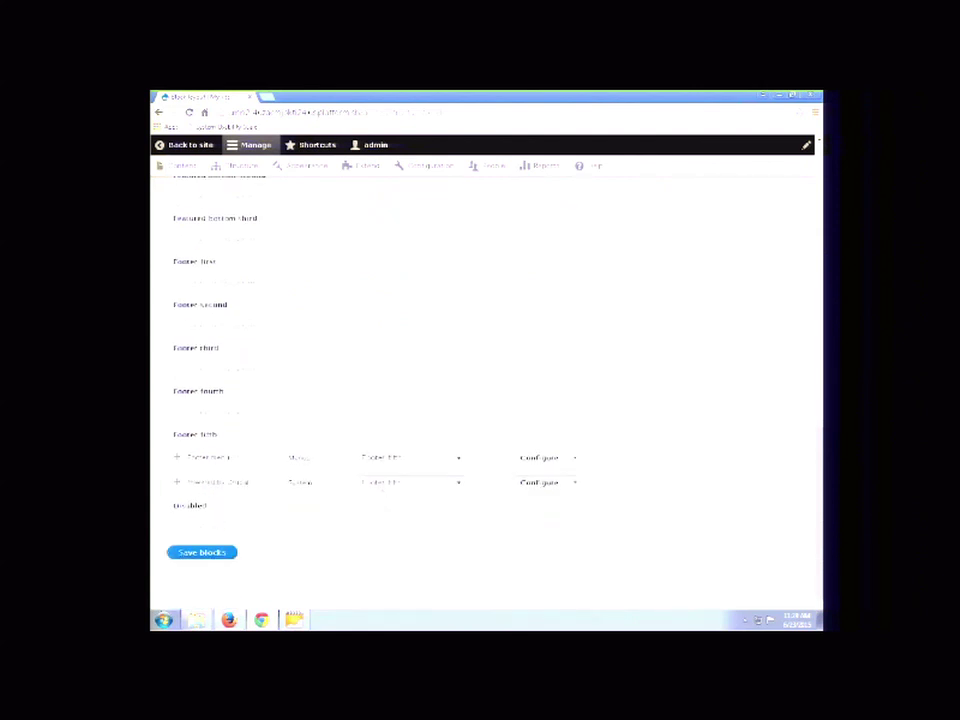
scroll(305, 540, "up", 1)
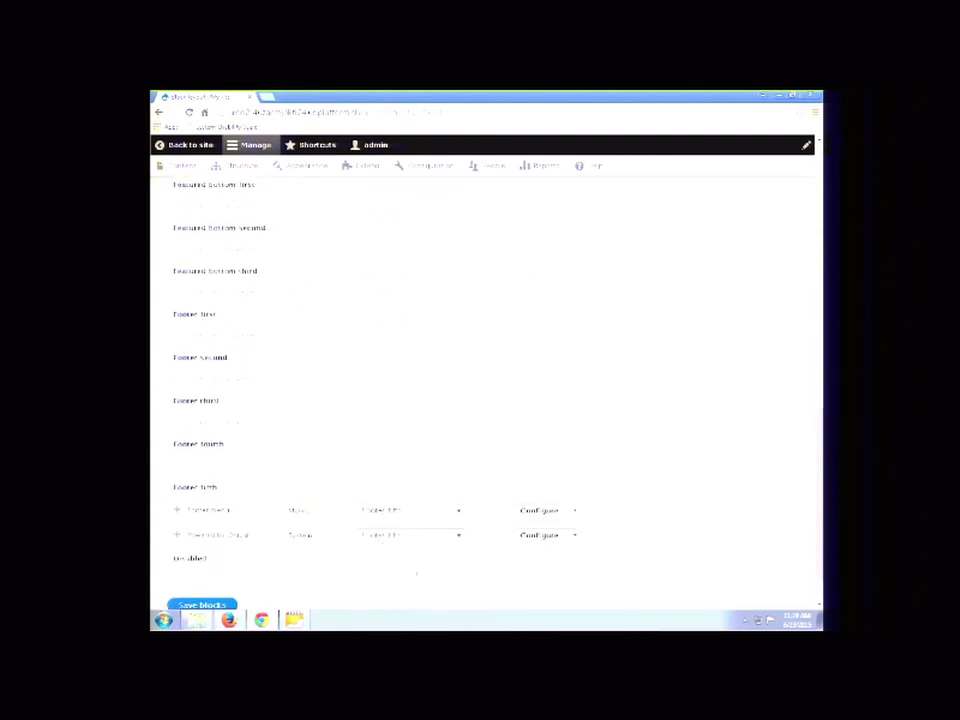
scroll(433, 580, "up", 7)
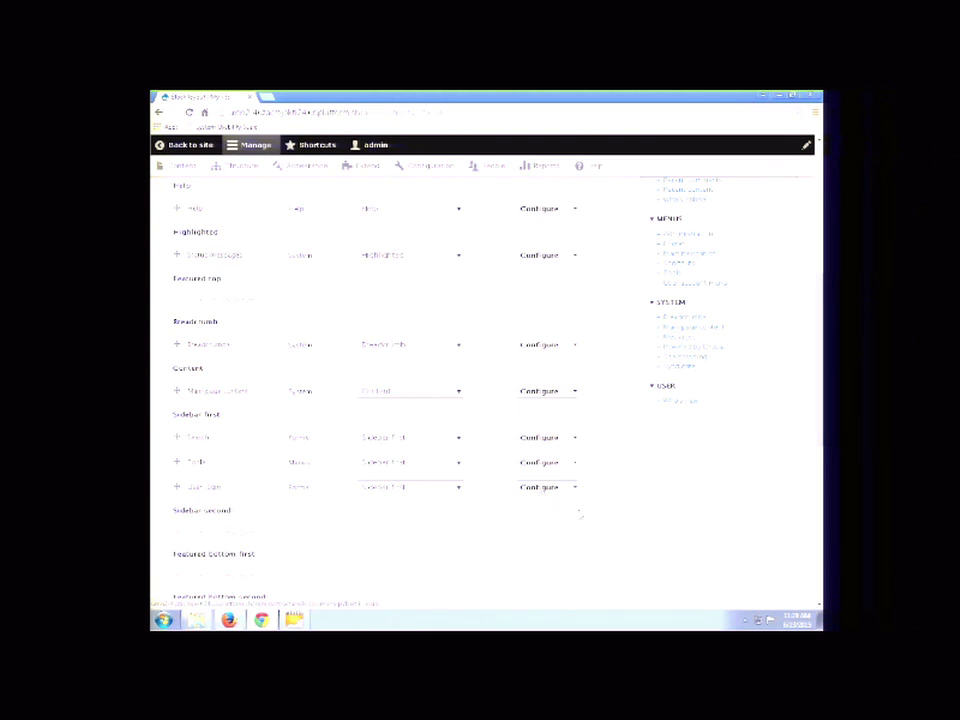
scroll(617, 533, "up", 1)
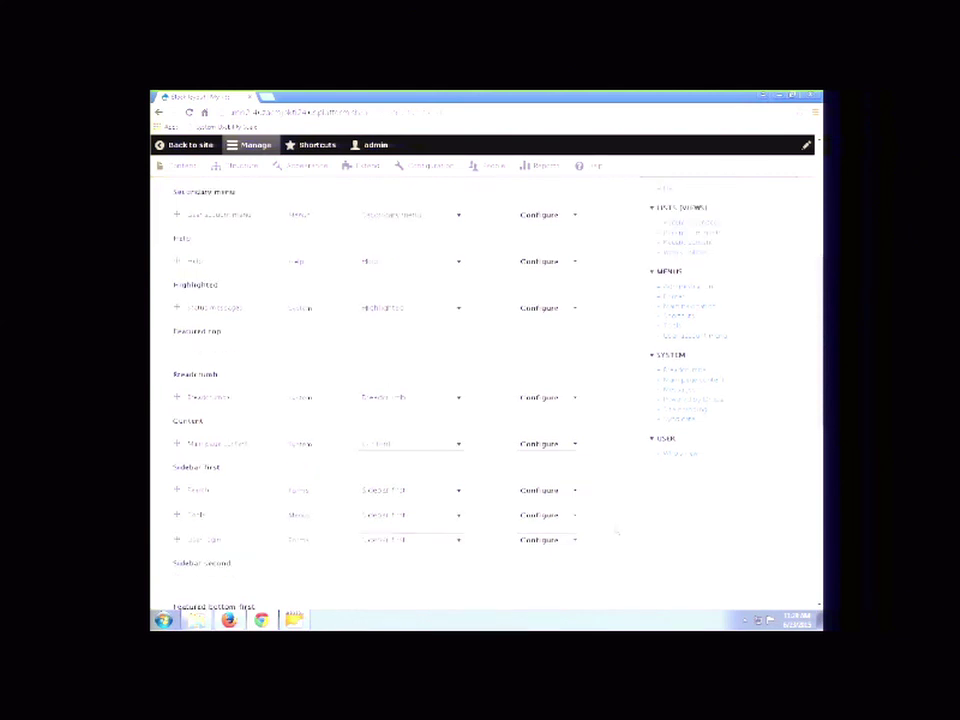
scroll(617, 533, "up", 2)
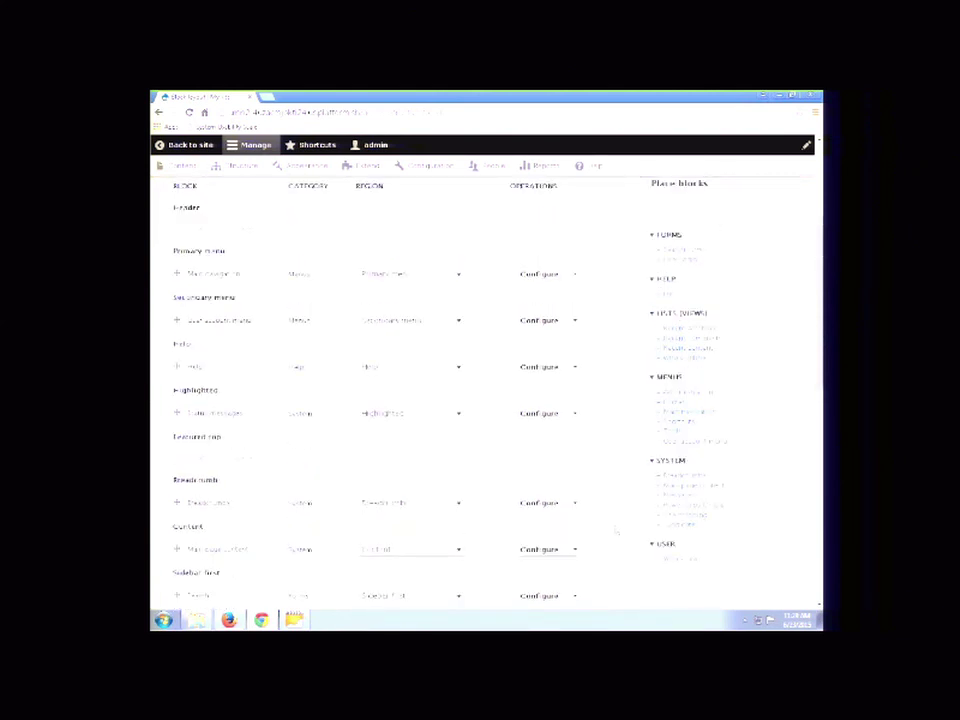
scroll(617, 533, "up", 1)
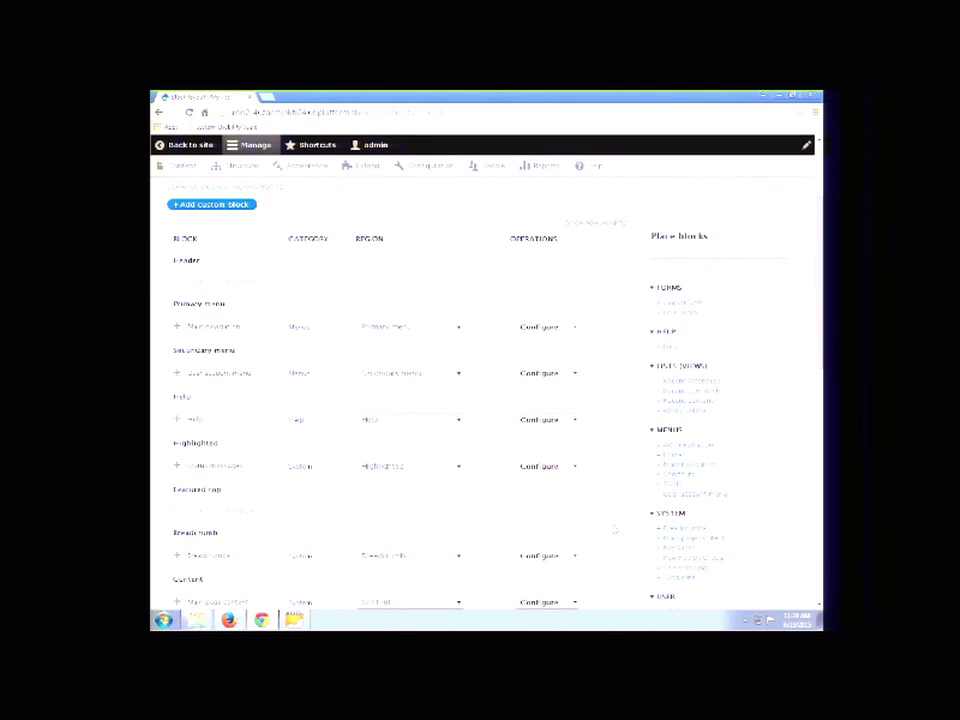
scroll(617, 531, "up", 1)
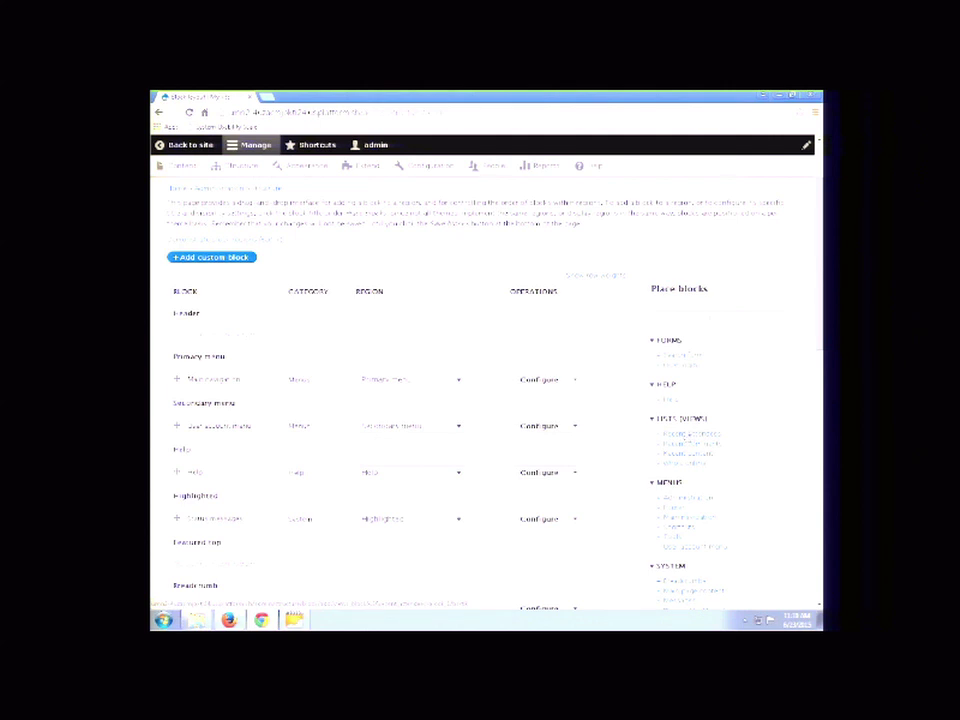
Start placing the Recent Attendees views block and restrict its visibility to a listed page path.
left_click(686, 437)
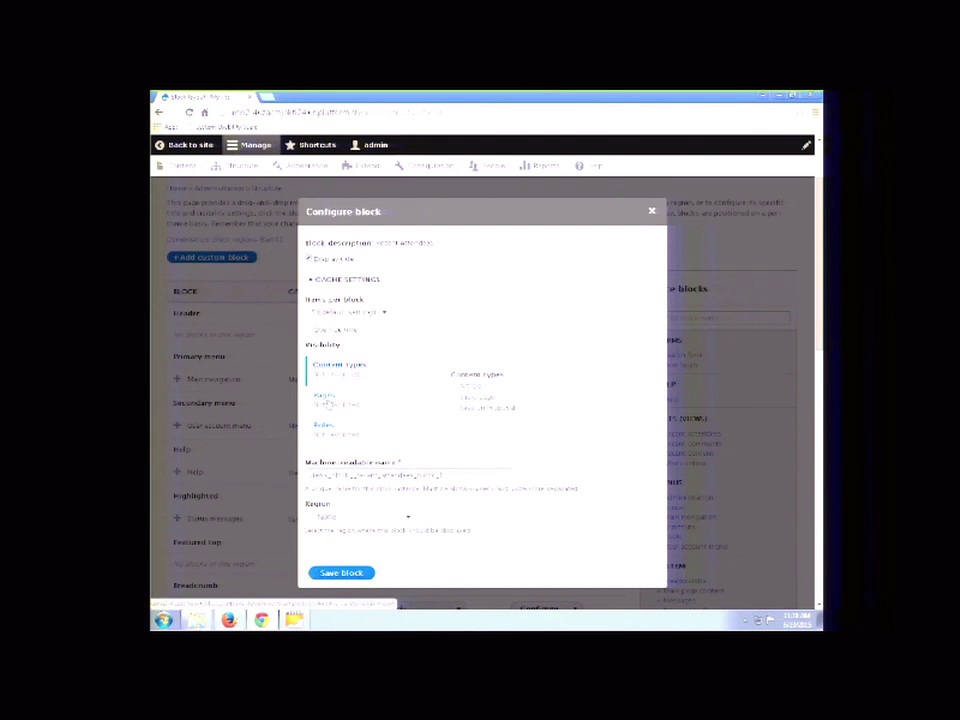
left_click(328, 404)
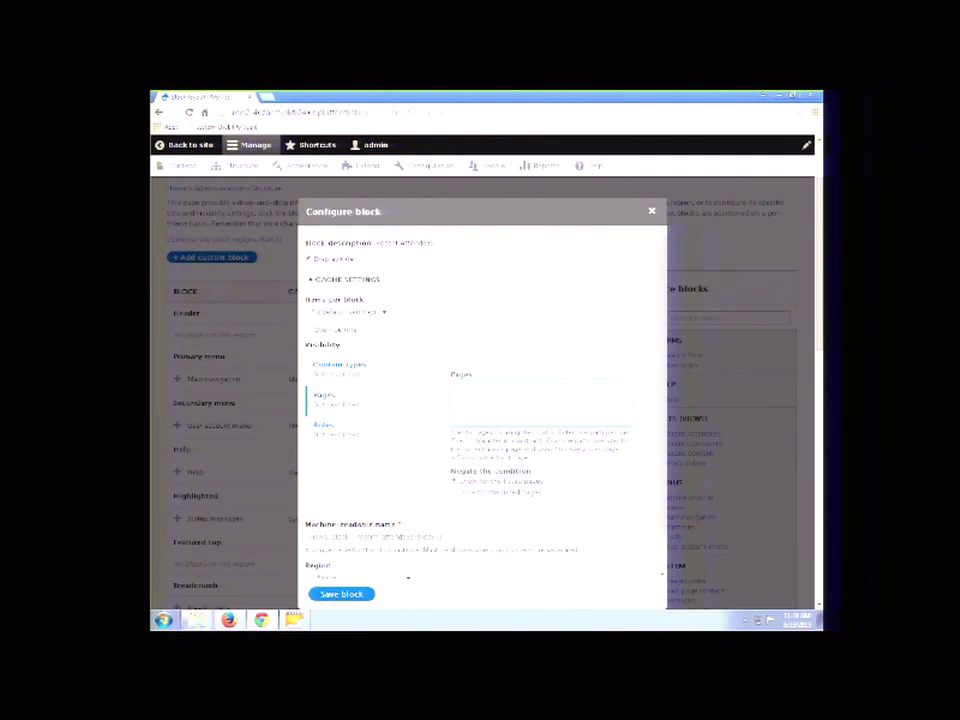
type("/user/*")
scroll(555, 488, "down", 1)
scroll(566, 488, "down", 2)
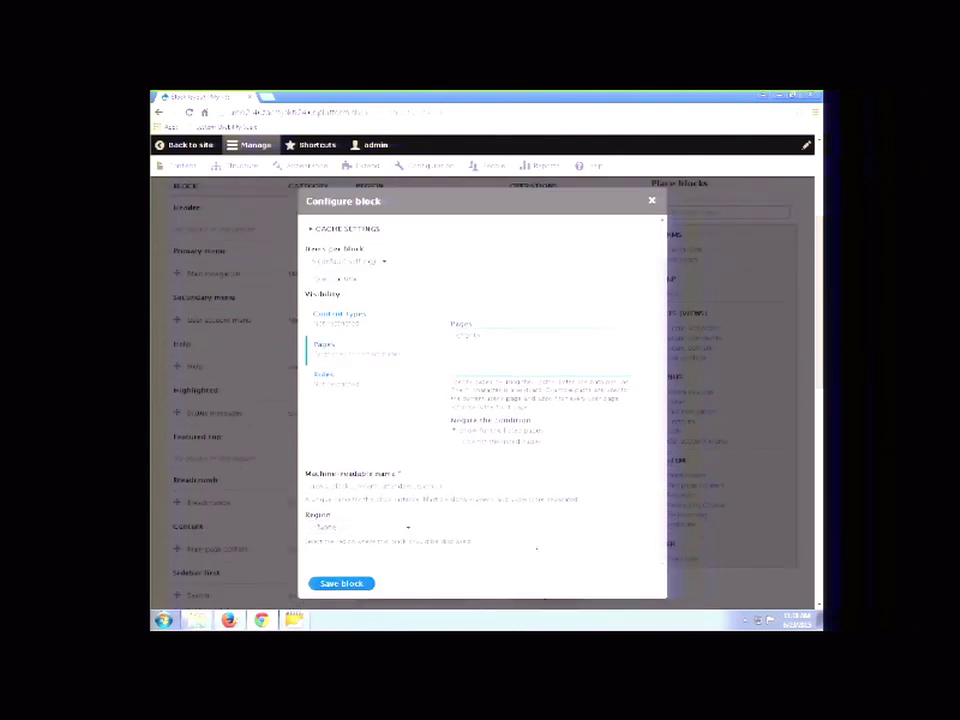
Assign the Recent Attendees block to the Sidebar first region, save it and check the block layout.
left_click(360, 527)
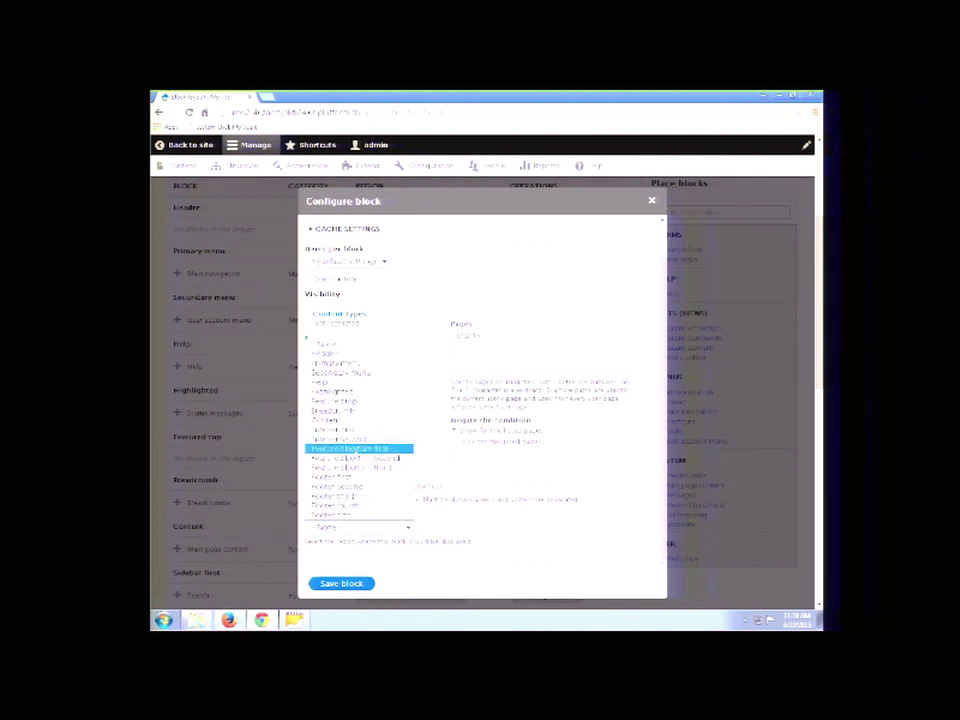
left_click(355, 448)
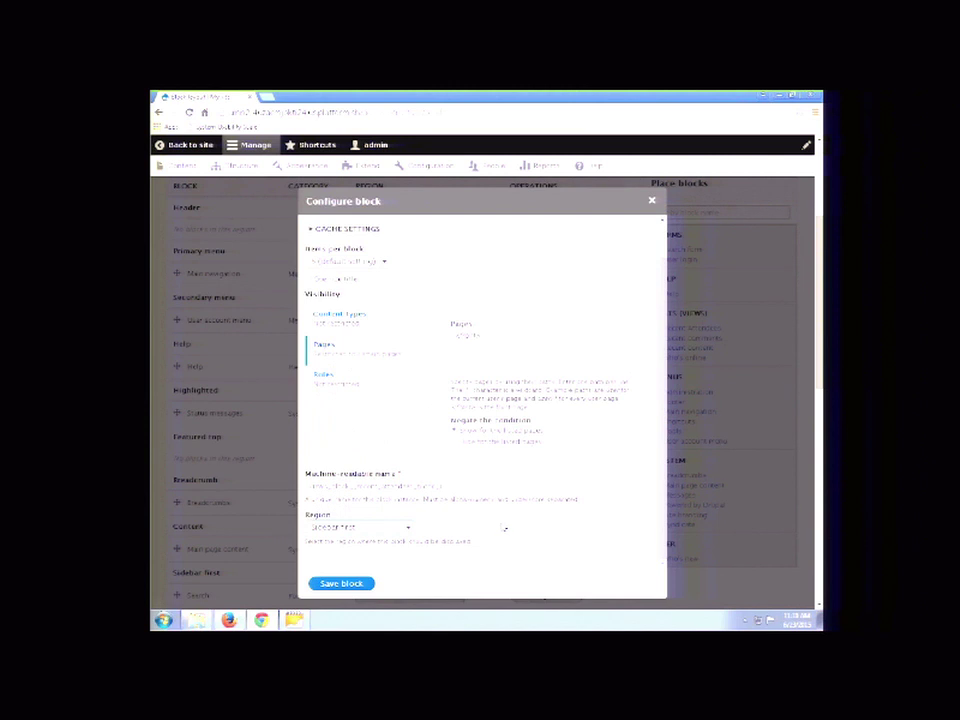
left_click(347, 584)
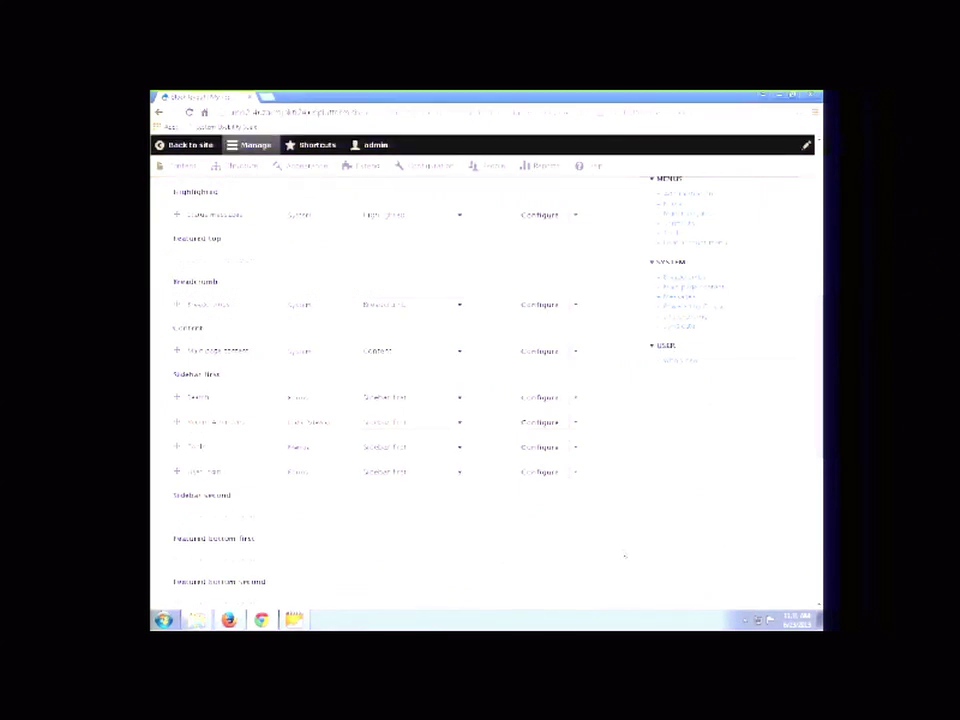
scroll(624, 556, "up", 3)
scroll(624, 554, "up", 1)
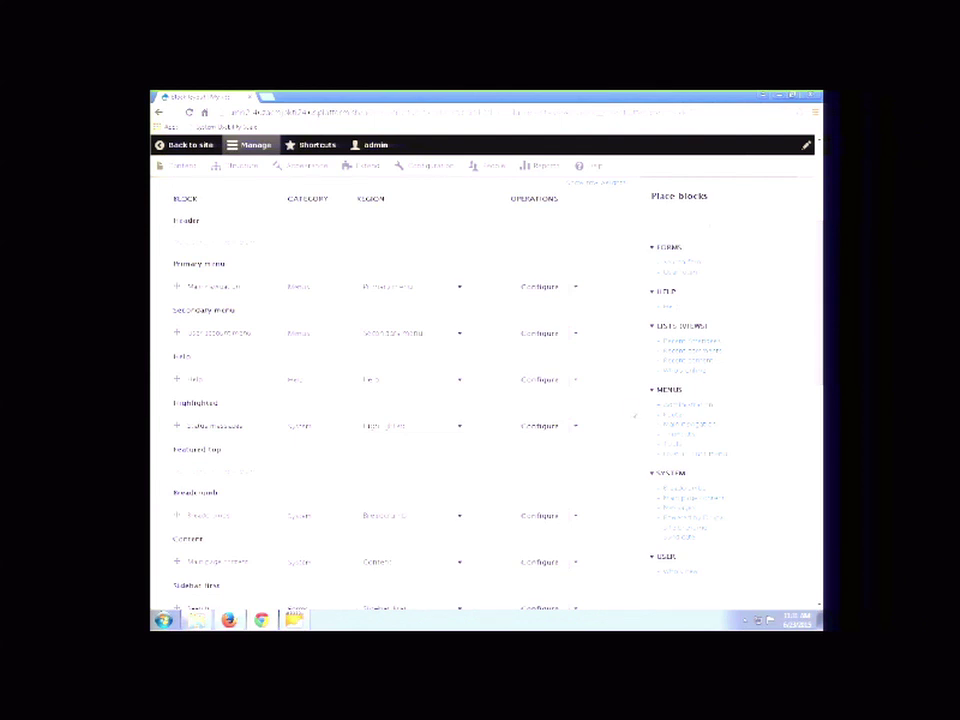
scroll(634, 414, "up", 3)
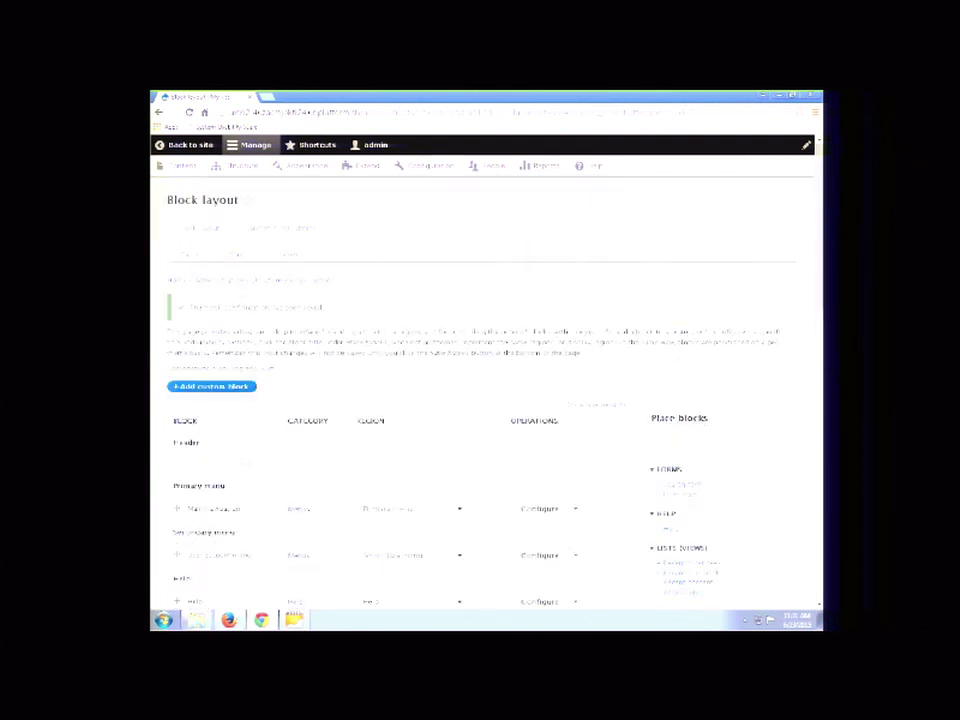
mouse_move(439, 321)
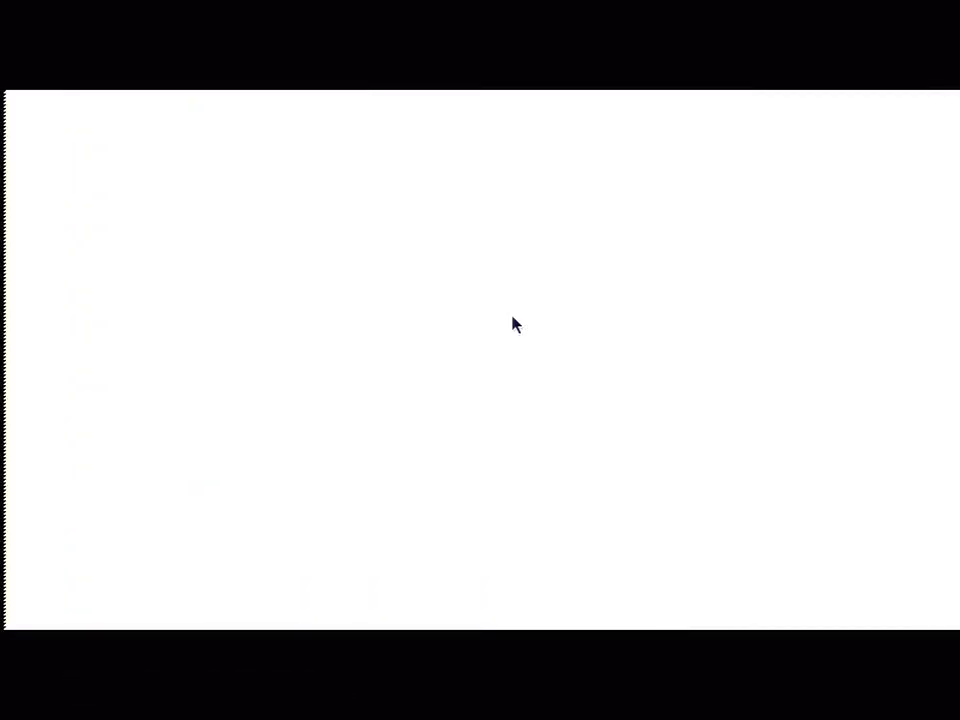
key("Right")
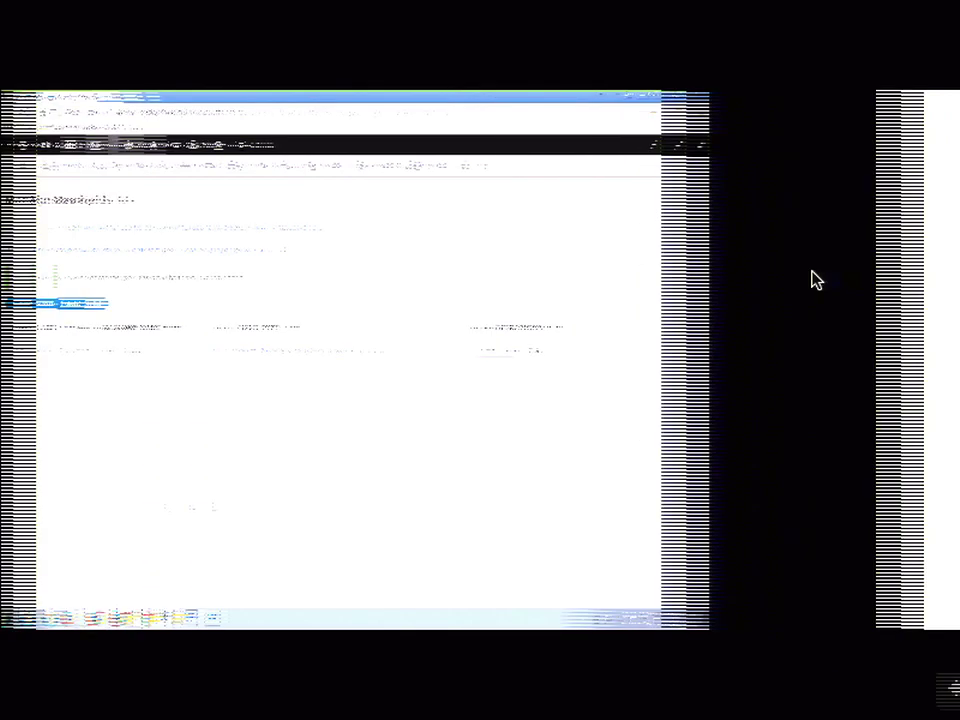
Start adding a field to the session proposal content type and check the new field types and the reusable existing fields.
key("space")
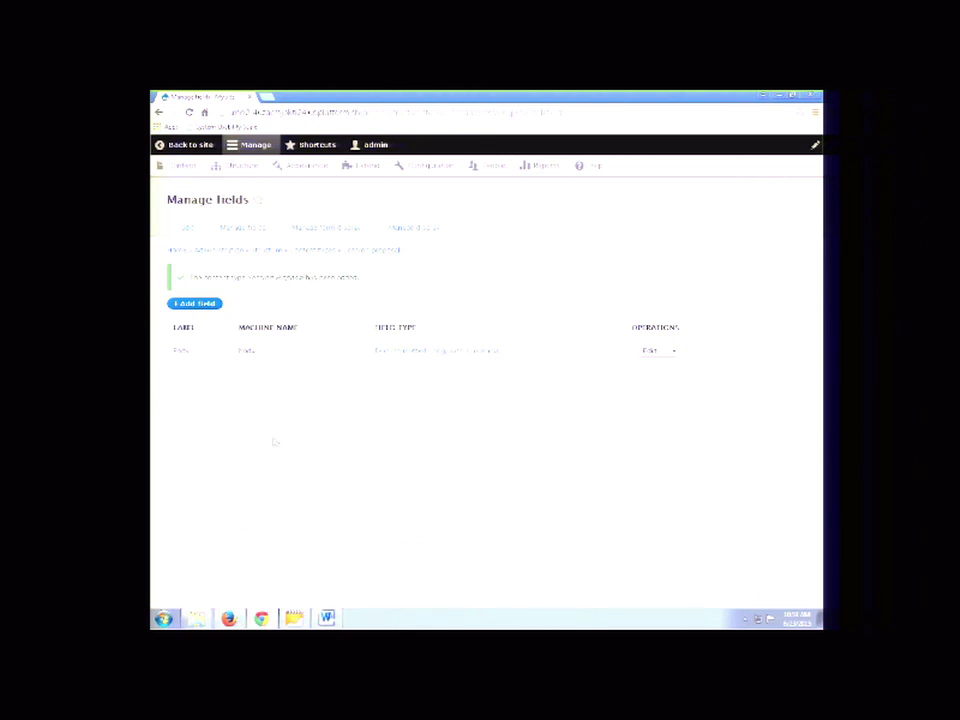
left_click(199, 304)
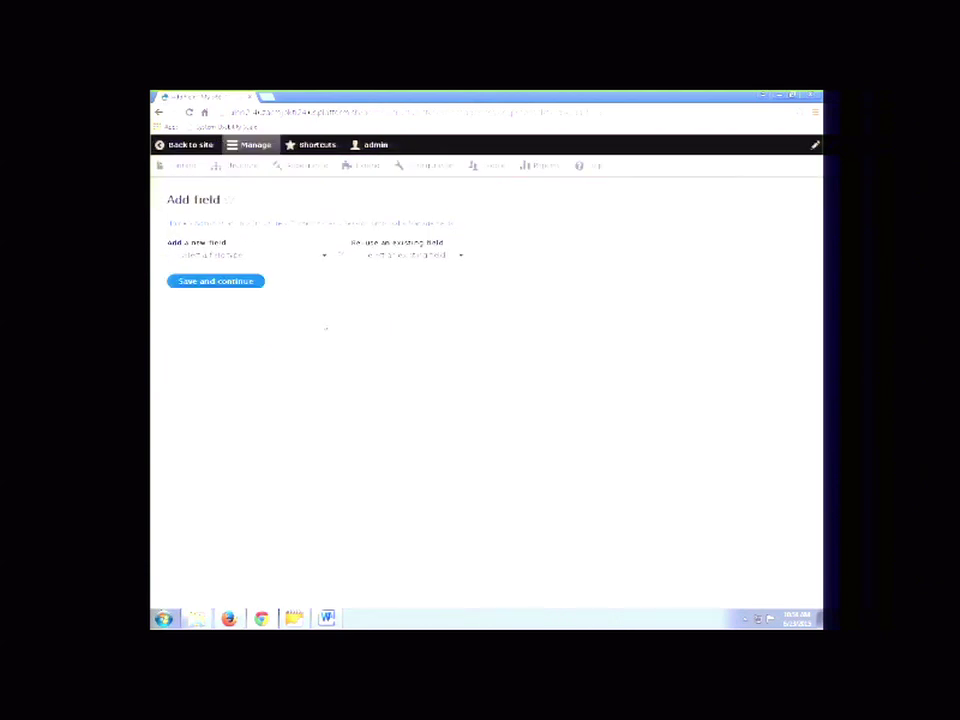
left_click(323, 256)
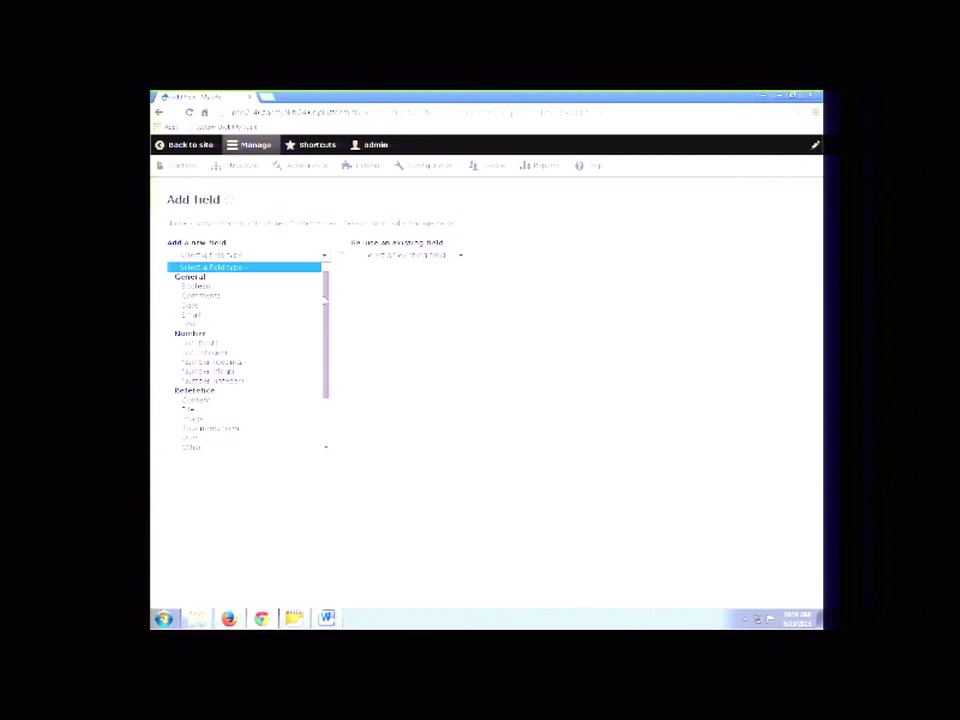
mouse_move(325, 298)
left_mouse_down()
mouse_move(325, 352)
mouse_move(334, 297)
left_mouse_up()
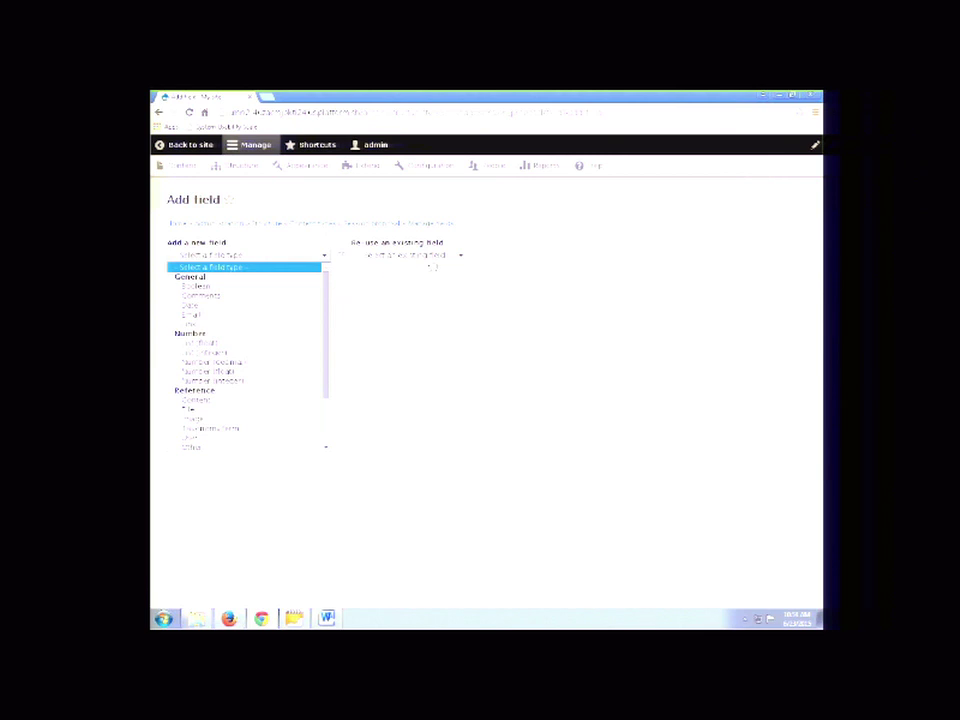
left_click(460, 257)
left_click(462, 258)
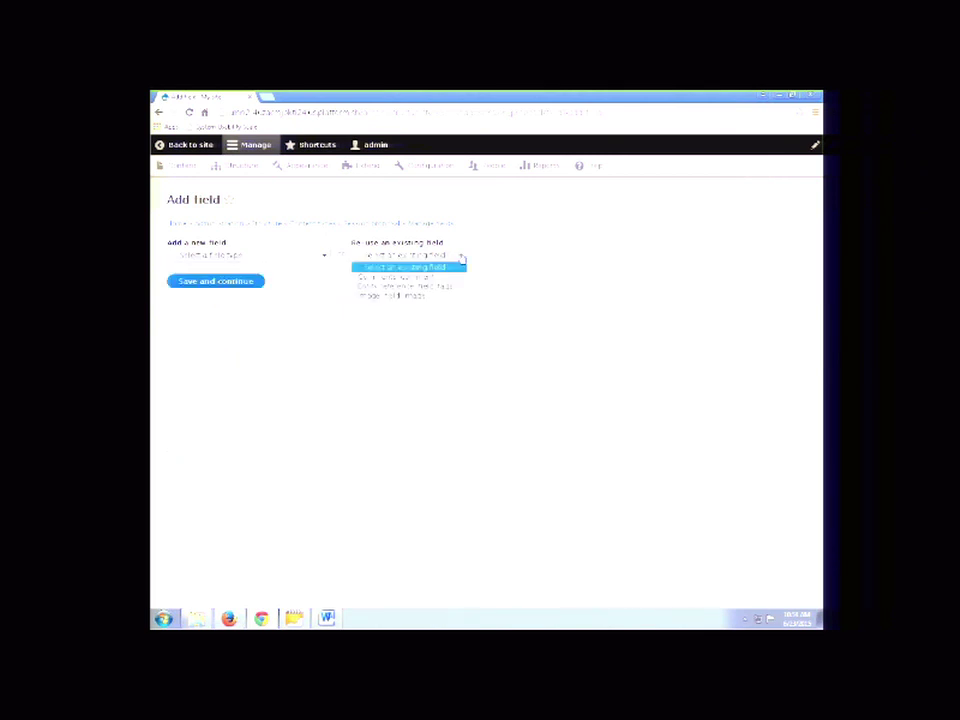
left_click(462, 258)
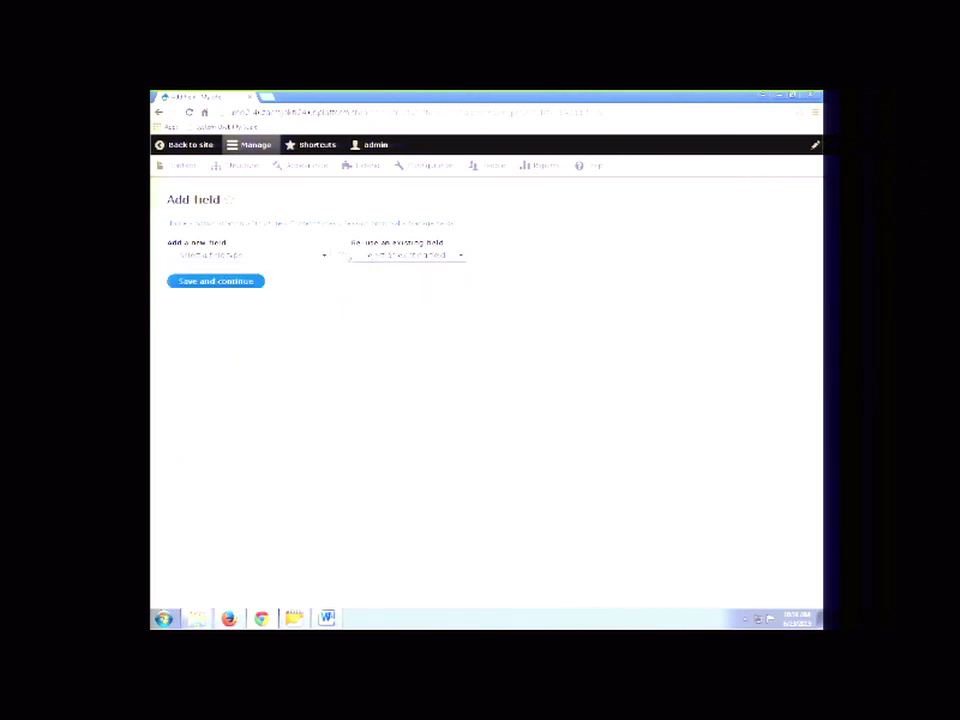
Look through the General, Number, Reference and Text types offered for a new field.
left_click(323, 256)
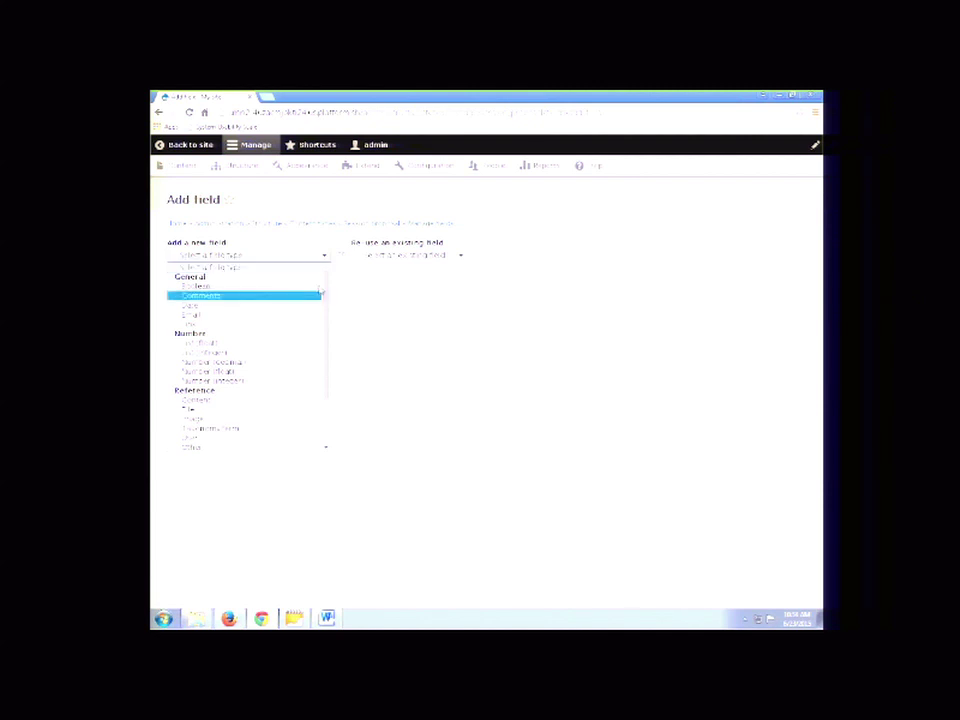
left_click_drag(326, 308, 324, 360)
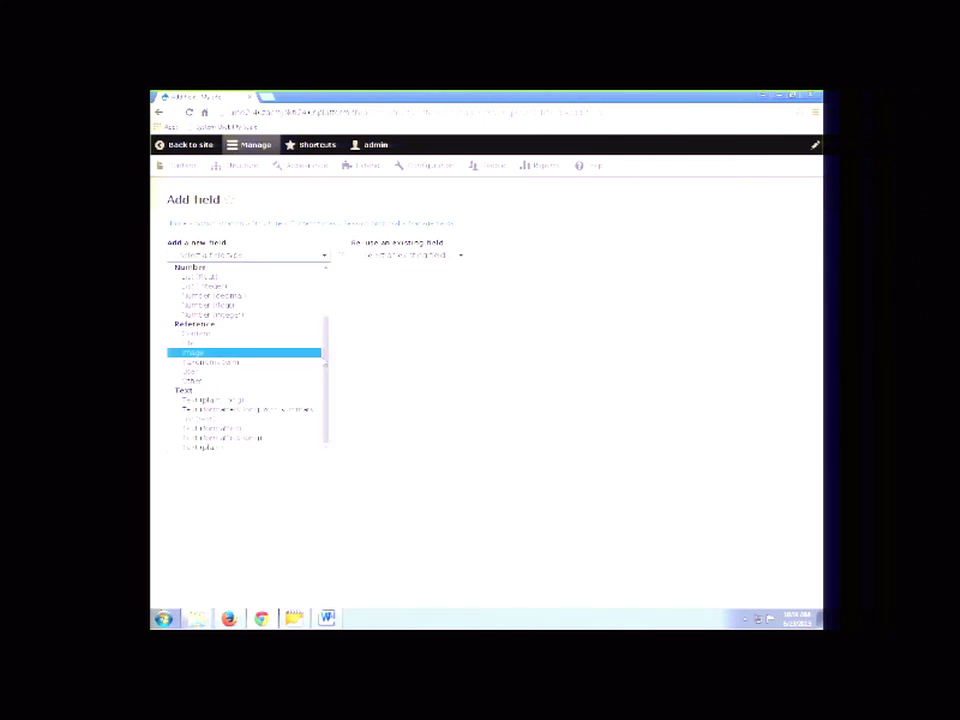
left_click_drag(325, 368, 326, 315)
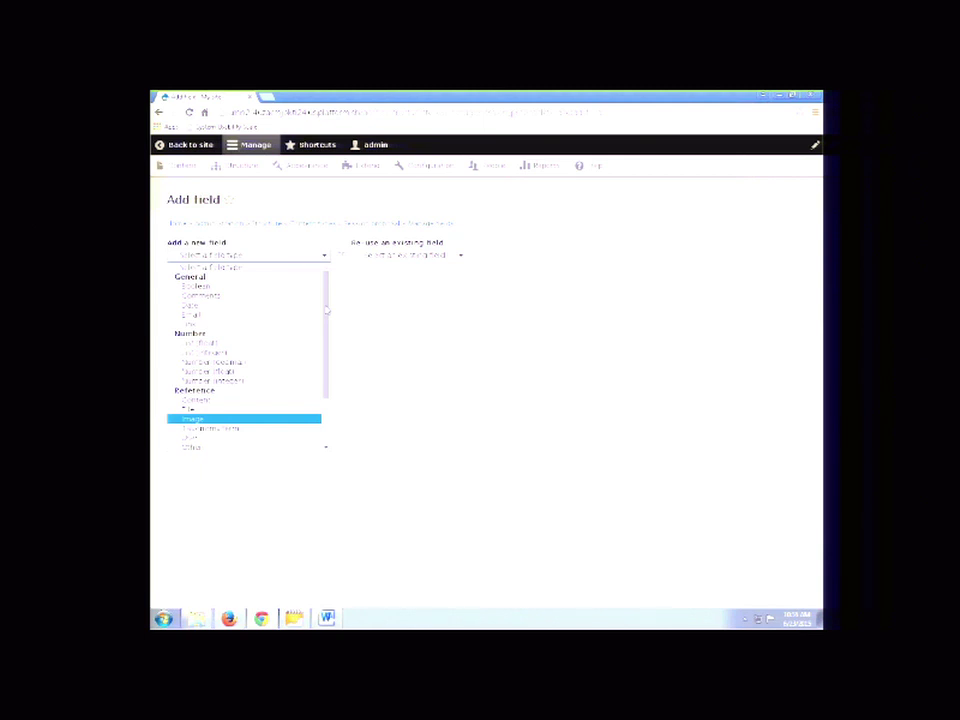
left_click_drag(327, 312, 325, 366)
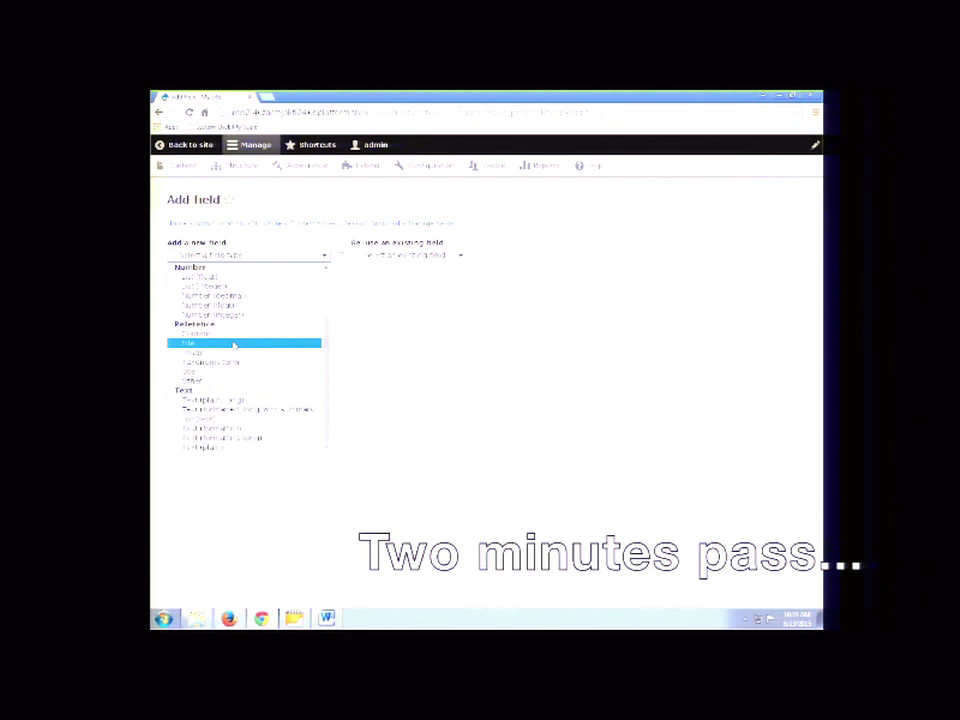
Try List (text), Taxonomy term and Other as the type of the new field.
left_click(230, 418)
left_click(324, 256)
scroll(328, 395, "down", 1)
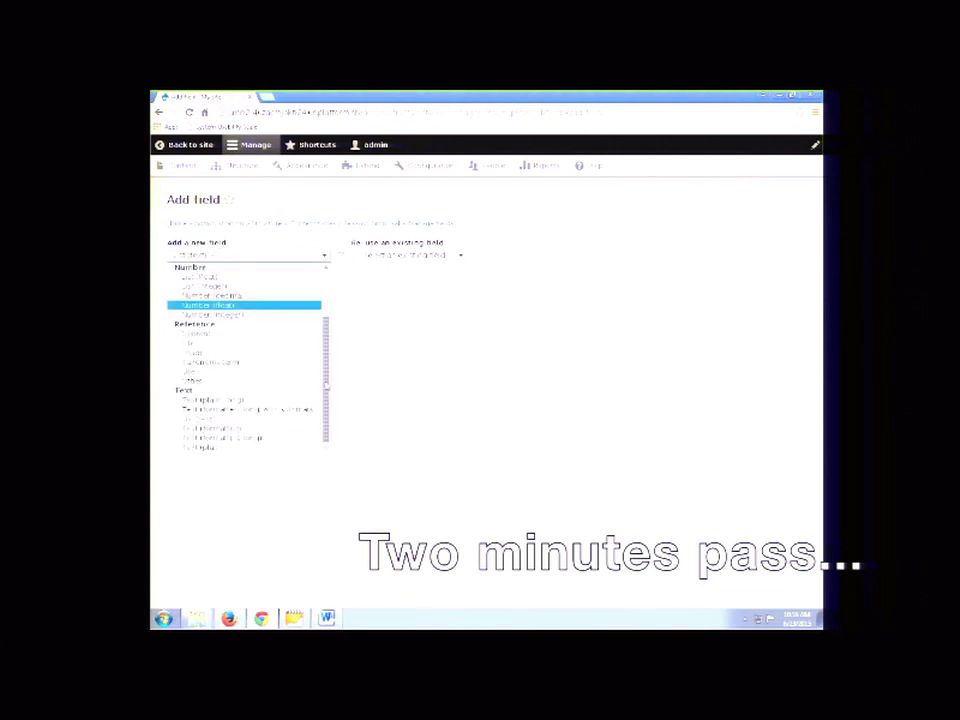
scroll(328, 395, "up", 2)
scroll(328, 395, "down", 2)
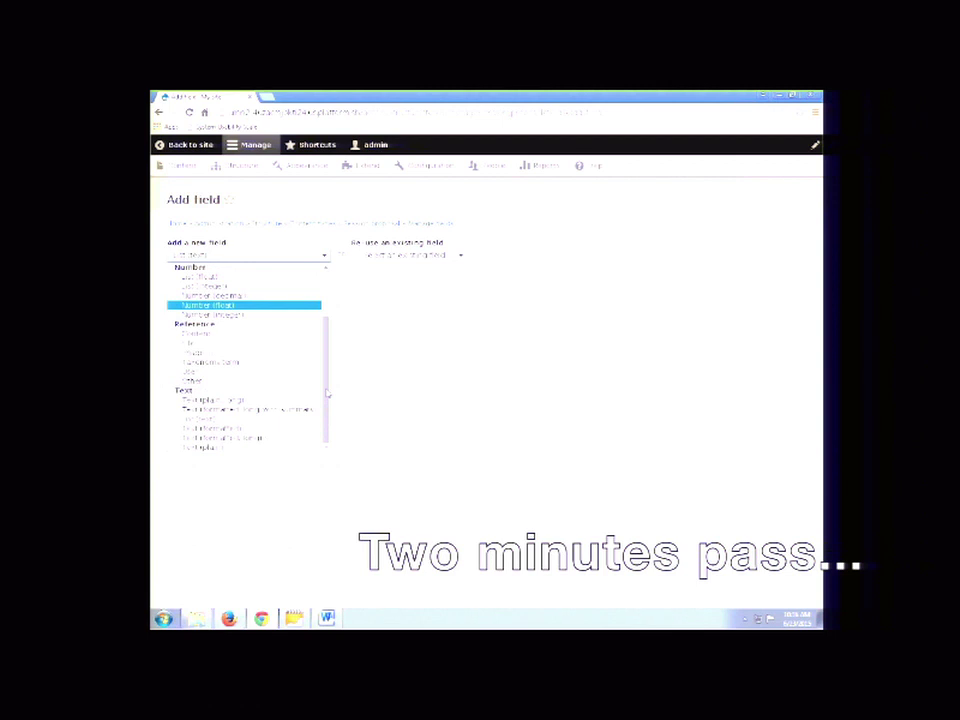
scroll(328, 395, "up", 2)
left_click(250, 371)
left_click(324, 256)
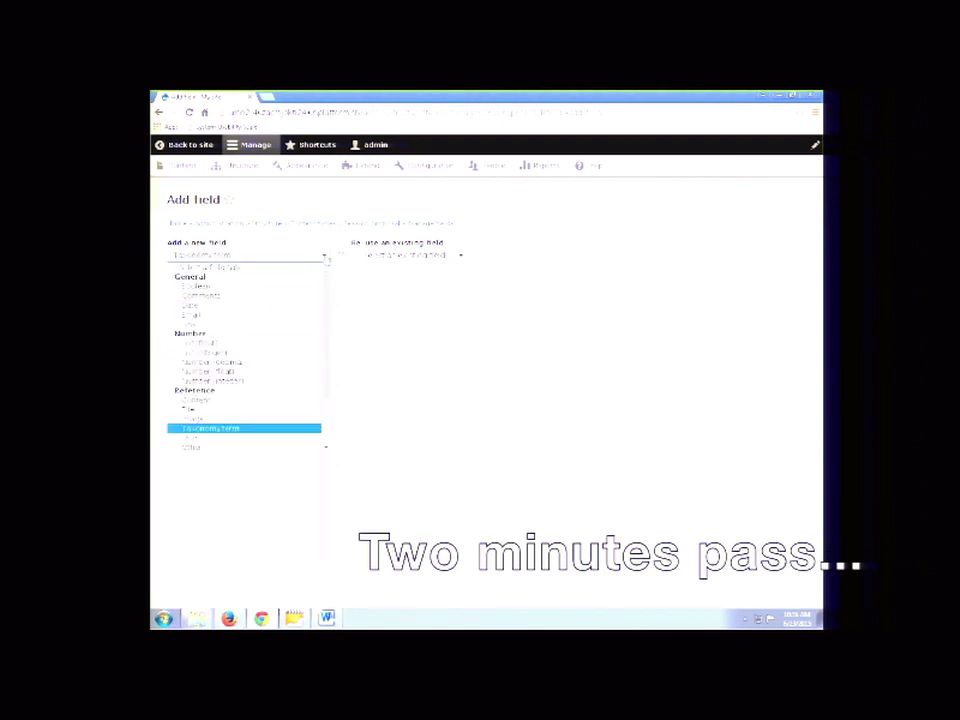
scroll(324, 368, "down", 2)
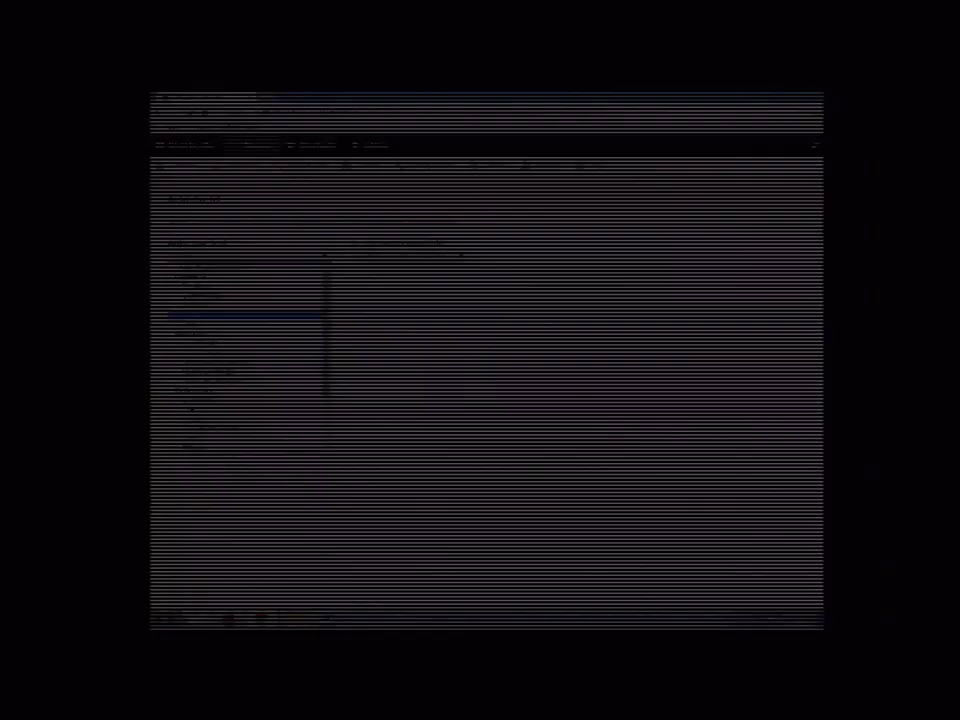
scroll(326, 381, "down", 2)
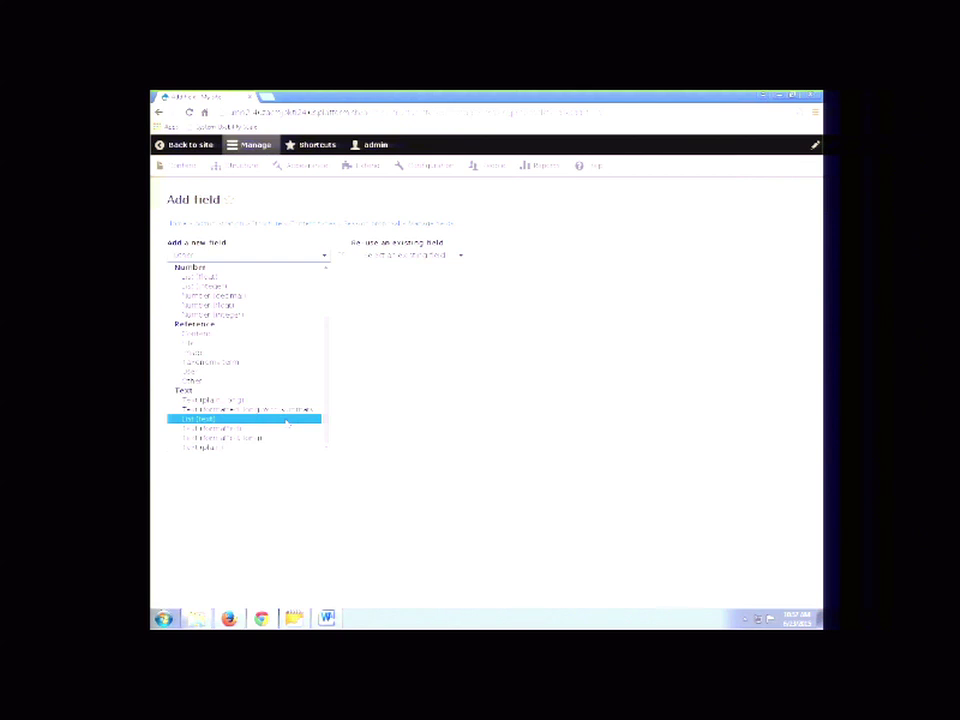
Create a List (text) field labelled Session Track and continue to its field settings.
left_click(287, 420)
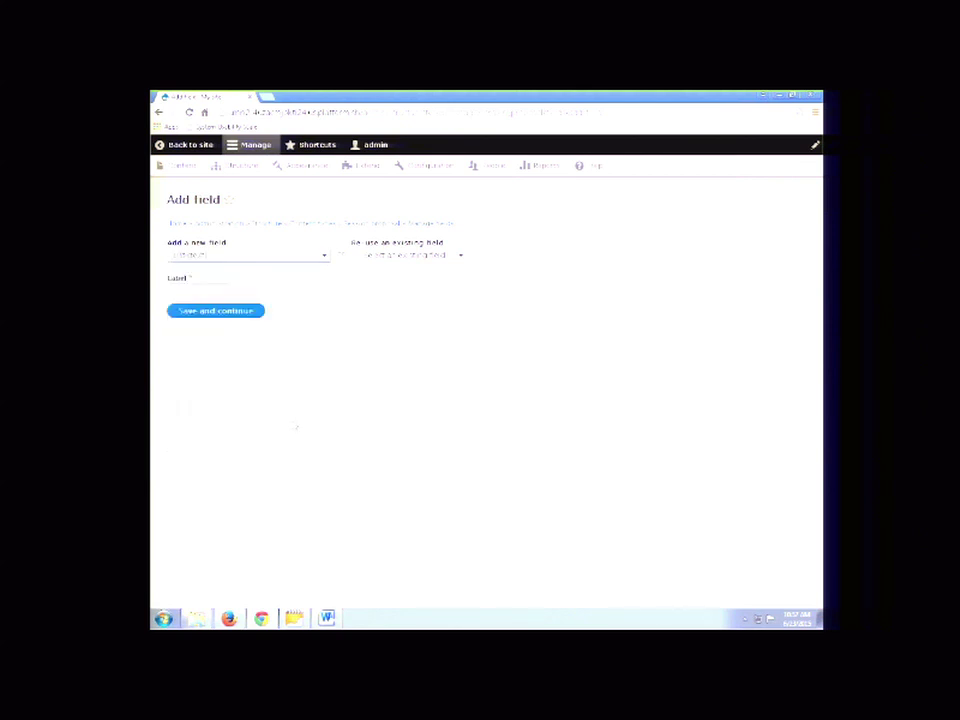
left_click(212, 290)
type("ate")
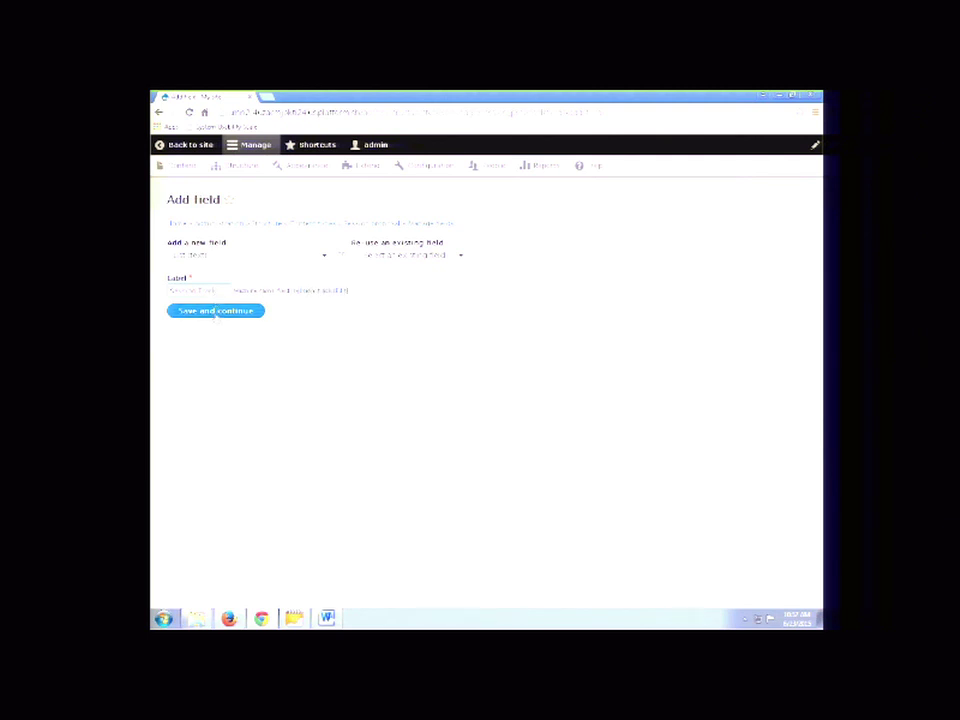
left_click(215, 311)
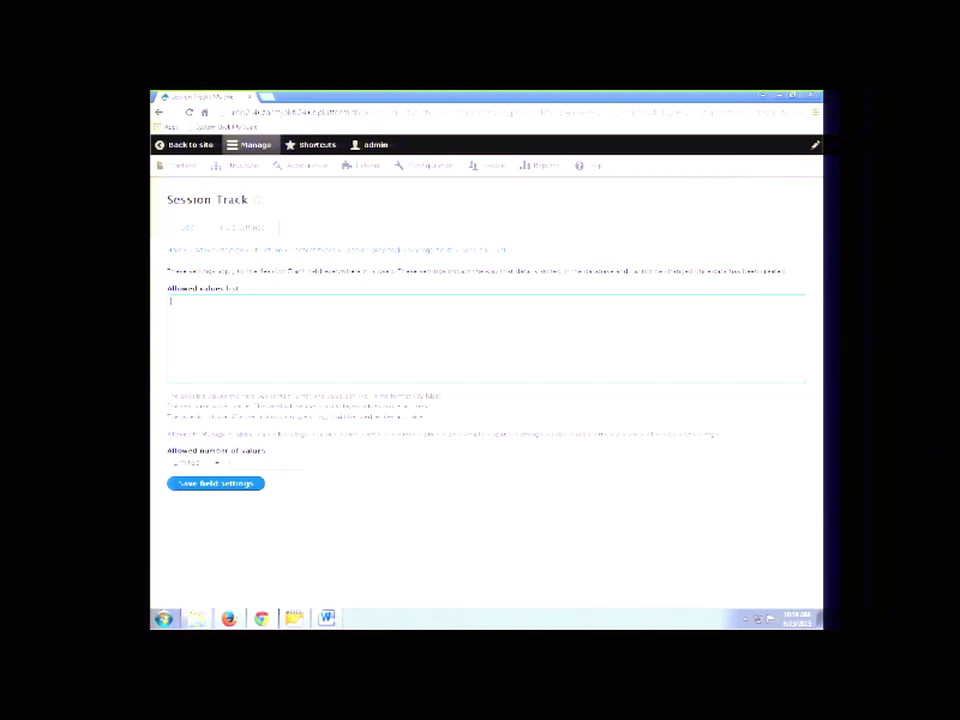
mouse_move(598, 416)
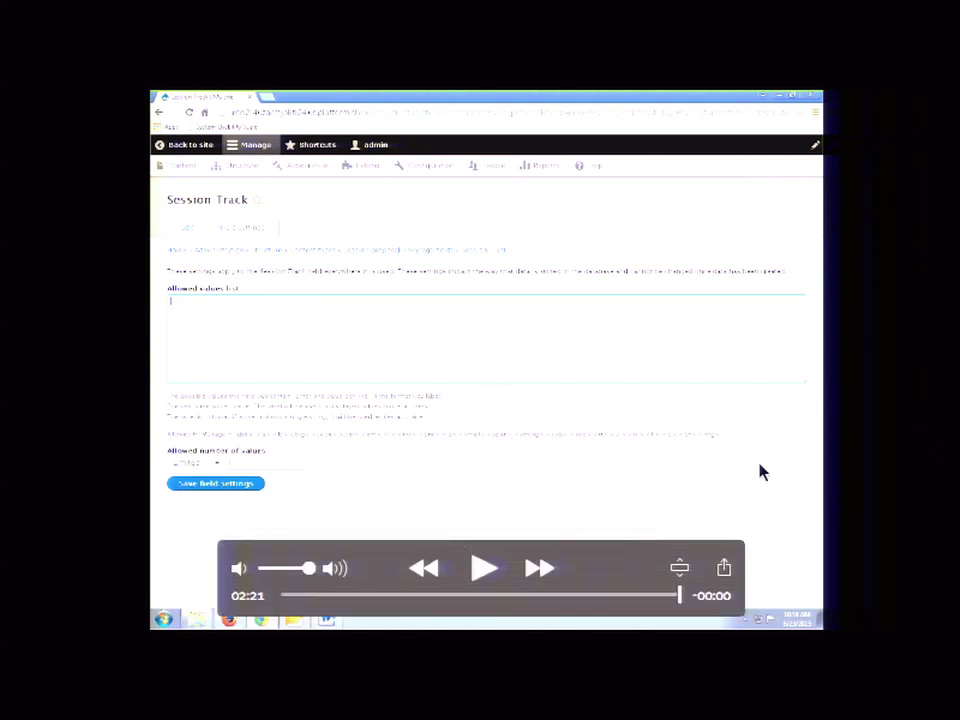
key("Right")
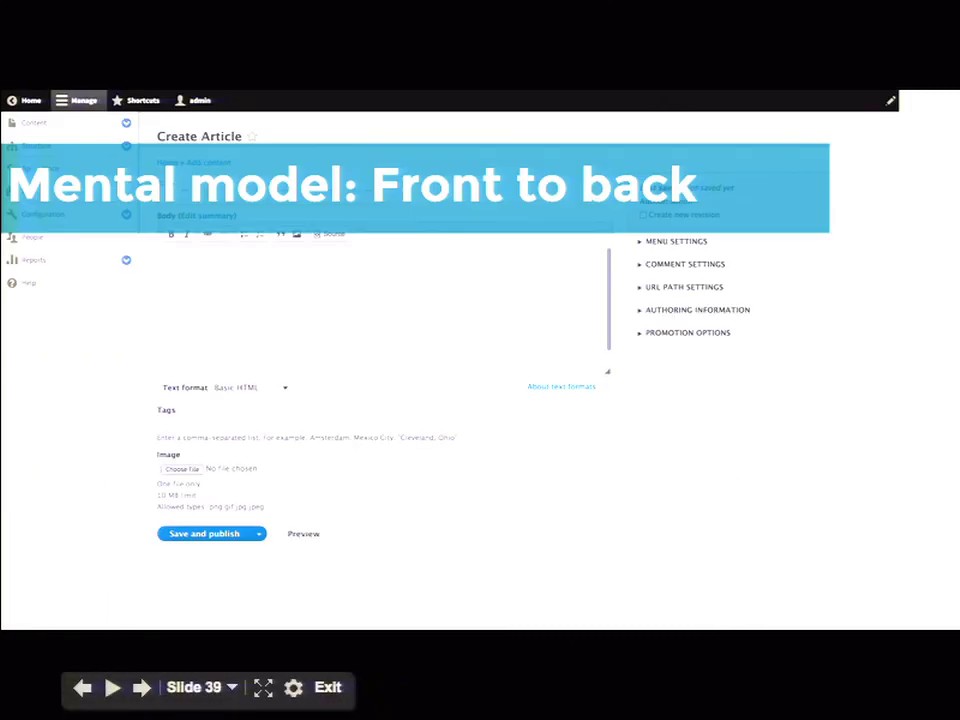